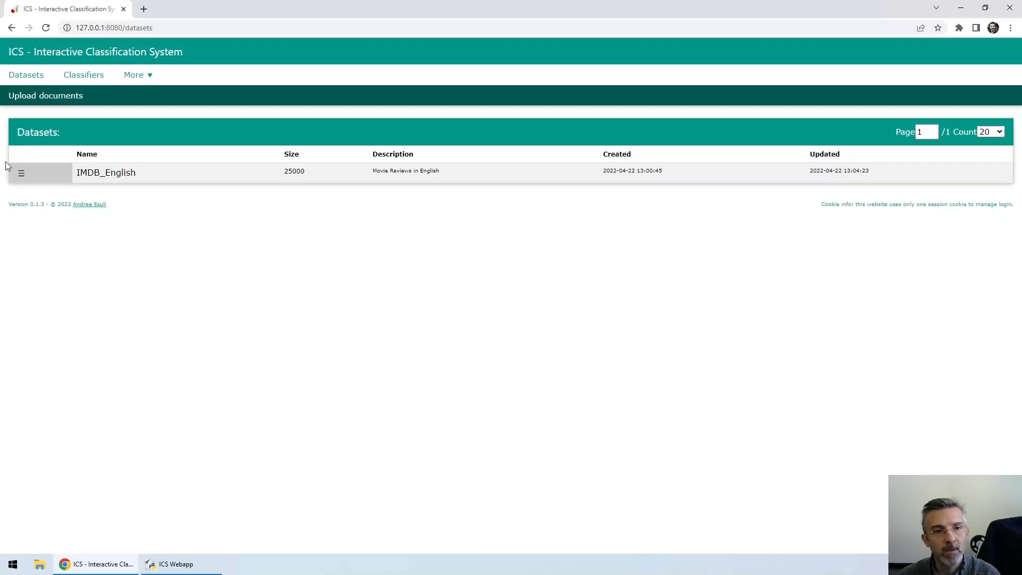
# Step: Open the IMDB_English dataset for browsing and coding
pyautogui.moveTo(11, 169)
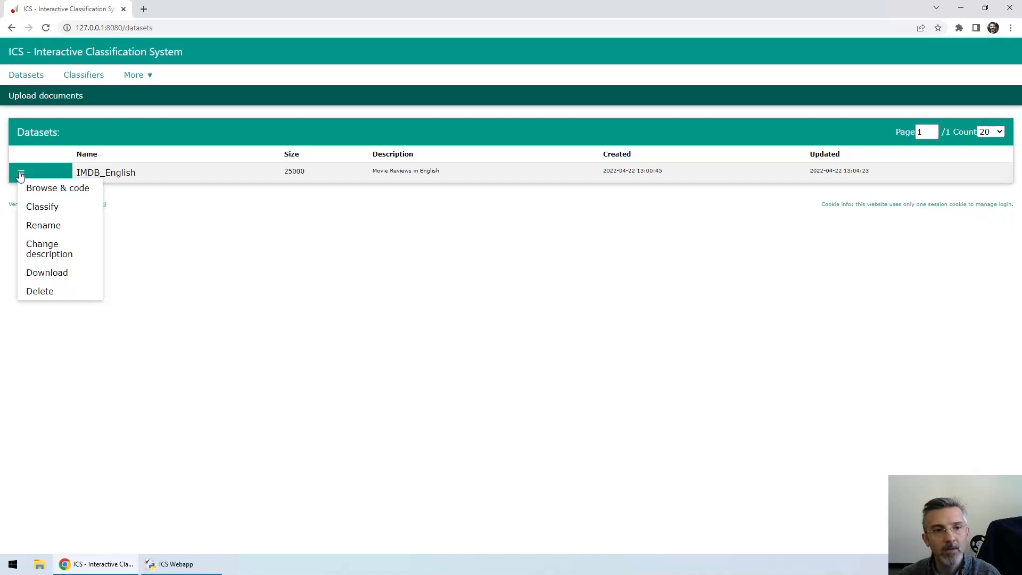
pyautogui.click(62, 191)
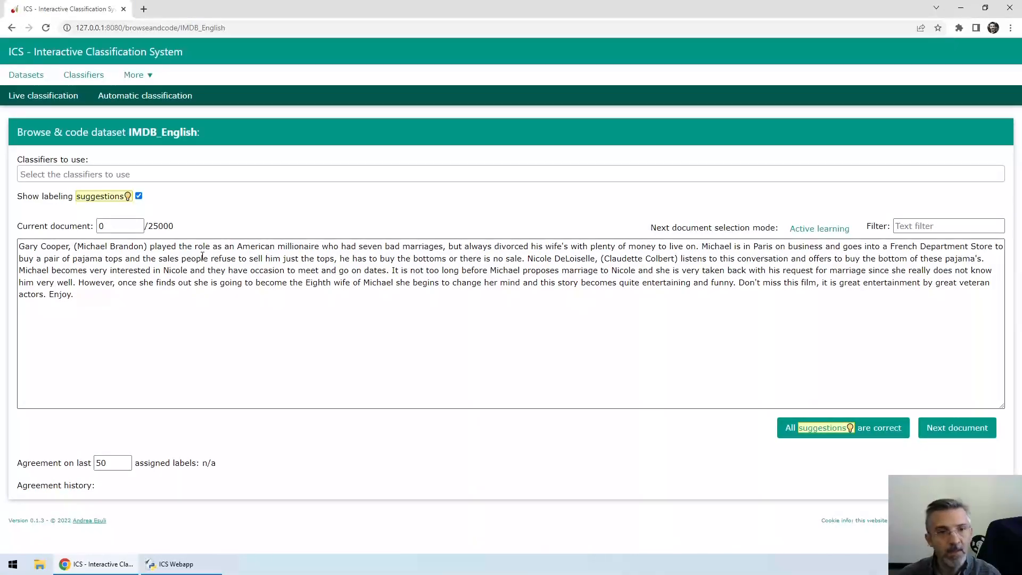
pyautogui.moveTo(104, 231)
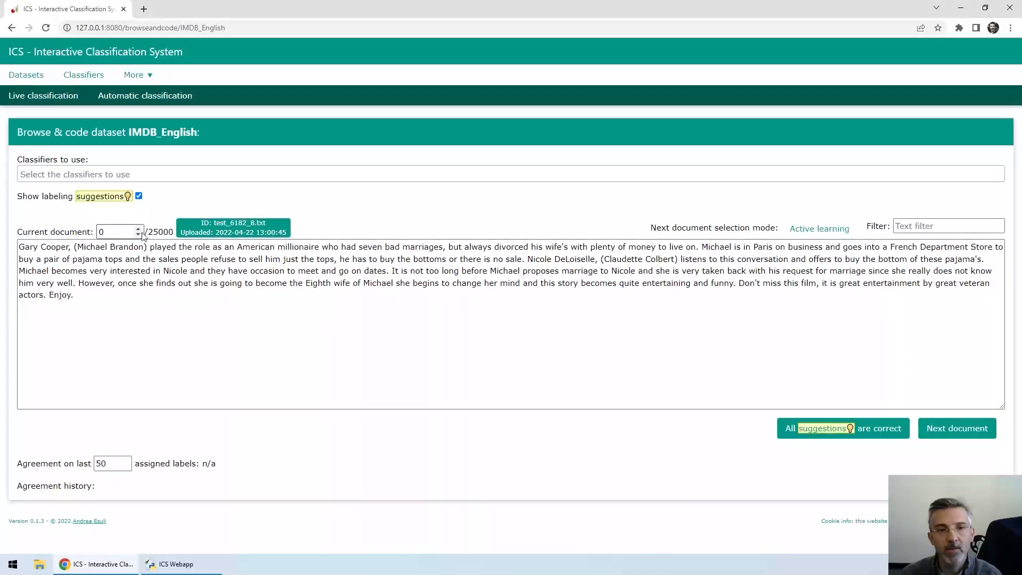
pyautogui.moveTo(149, 232); pyautogui.dragTo(179, 231)
pyautogui.click(175, 229)
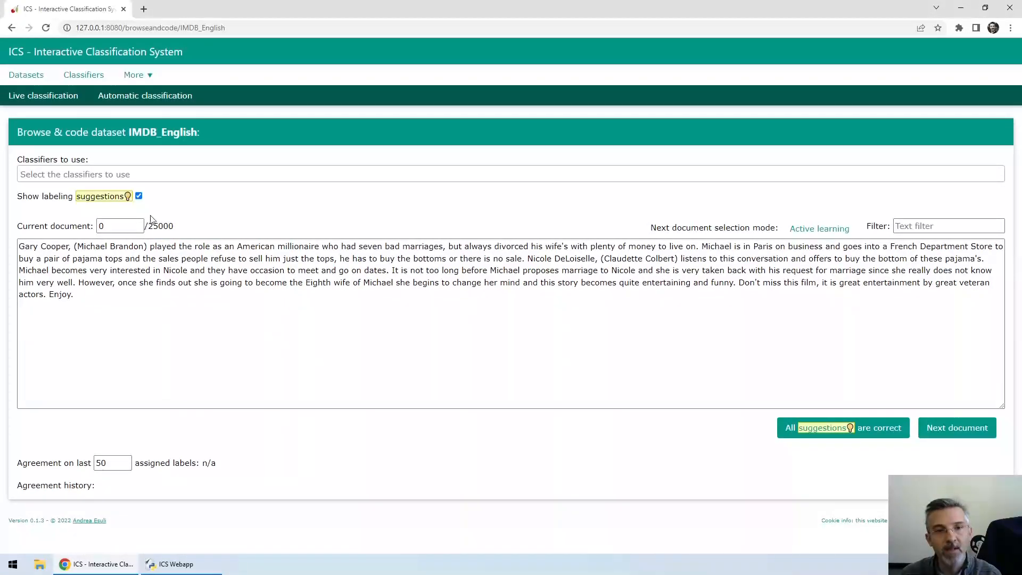
# Step: Step forward through the dataset's documents one at a time up to document 7
pyautogui.click(139, 229)
pyautogui.click(139, 228)
pyautogui.click(139, 229)
pyautogui.click(139, 229)
pyautogui.click(139, 229)
pyautogui.click(139, 229)
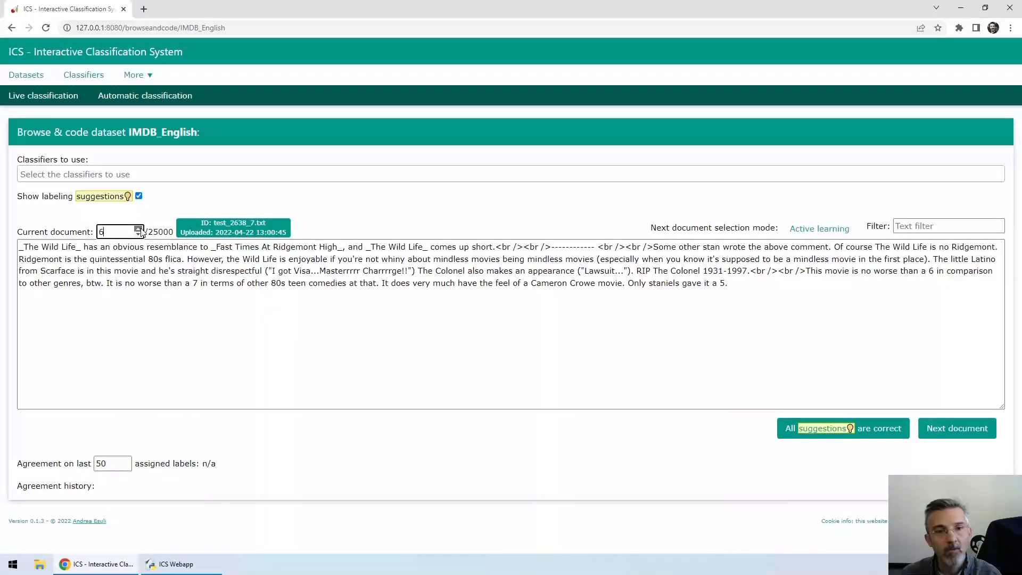
pyautogui.click(139, 229)
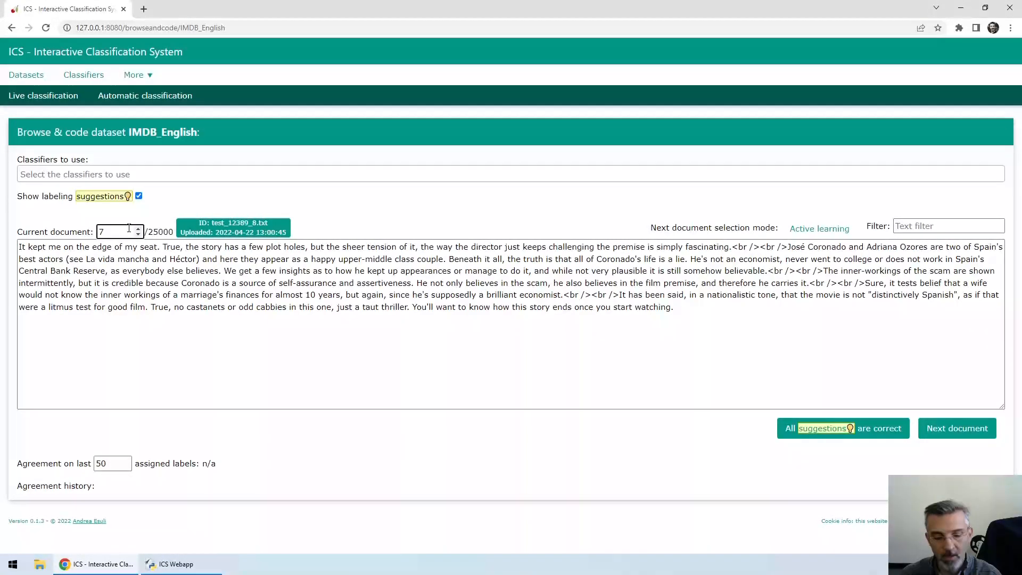
# Step: Jump to document 723 by its number, and return to document 0
pyautogui.write('23')
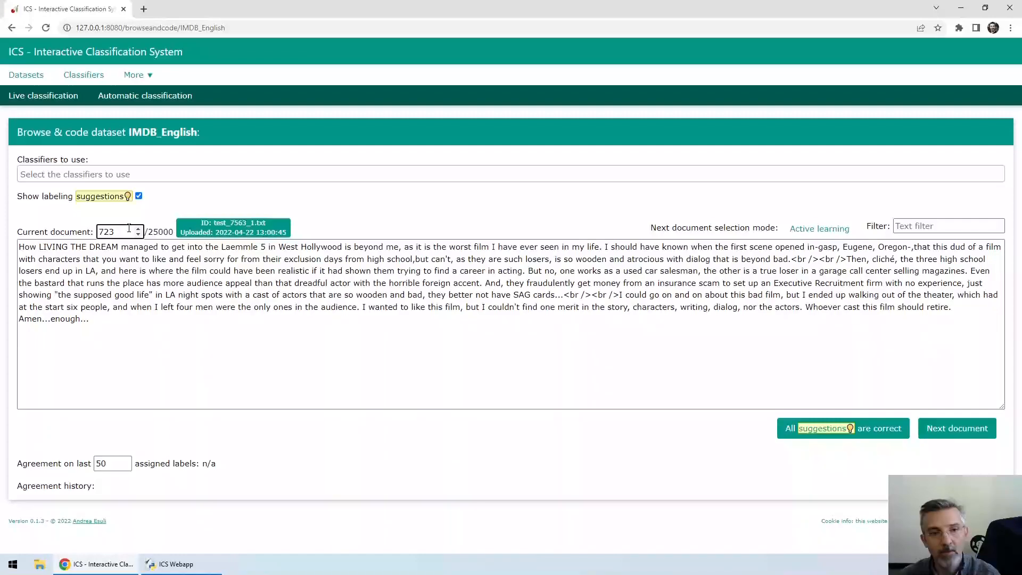
pyautogui.press('BackSpace')
pyautogui.press('BackSpace')
pyautogui.press('BackSpace')
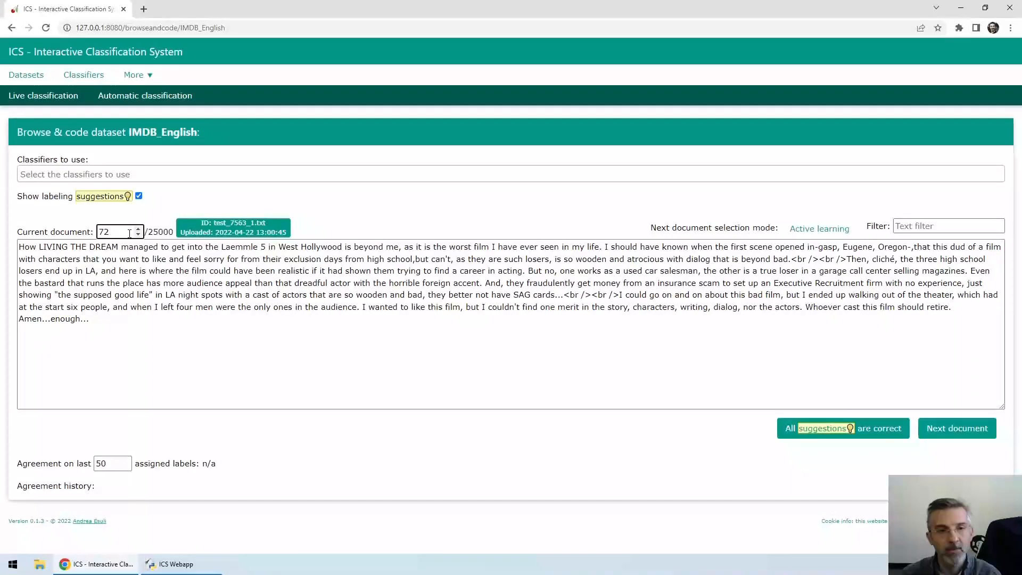
pyautogui.write('0')
pyautogui.click(185, 313)
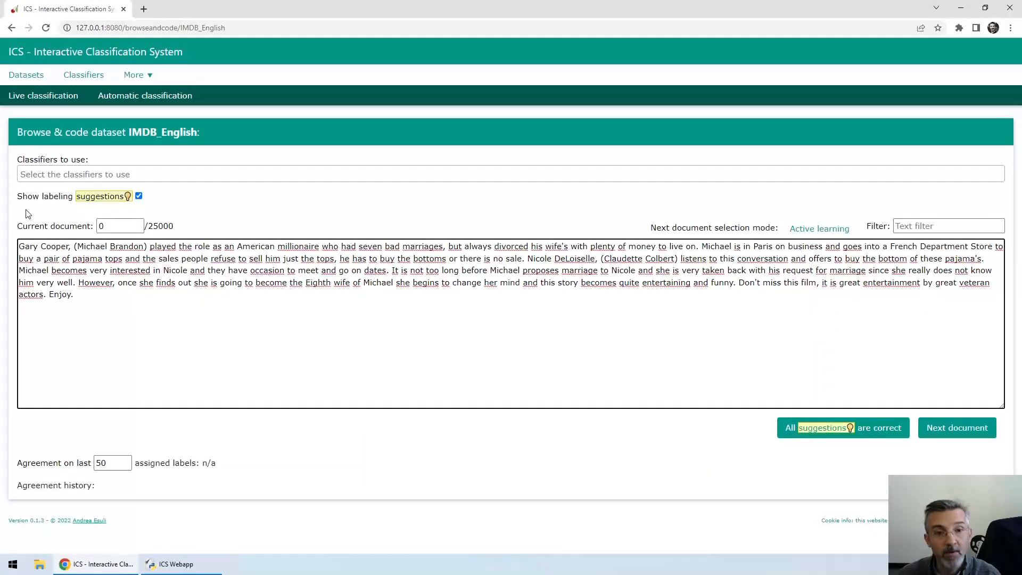
# Step: Go to the classifiers page and start a new classifier named "sentiment"
pyautogui.click(39, 174)
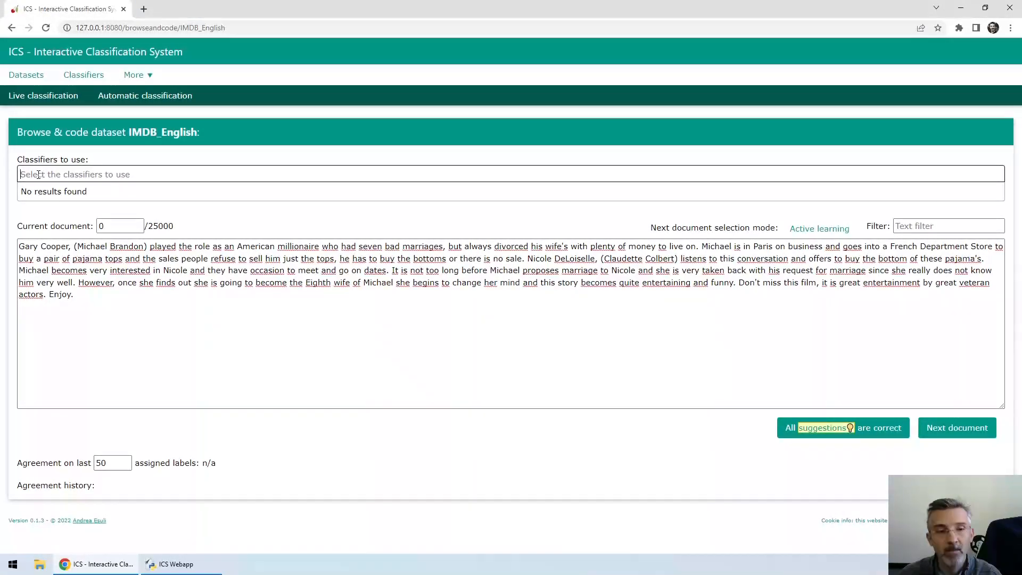
pyautogui.click(74, 78)
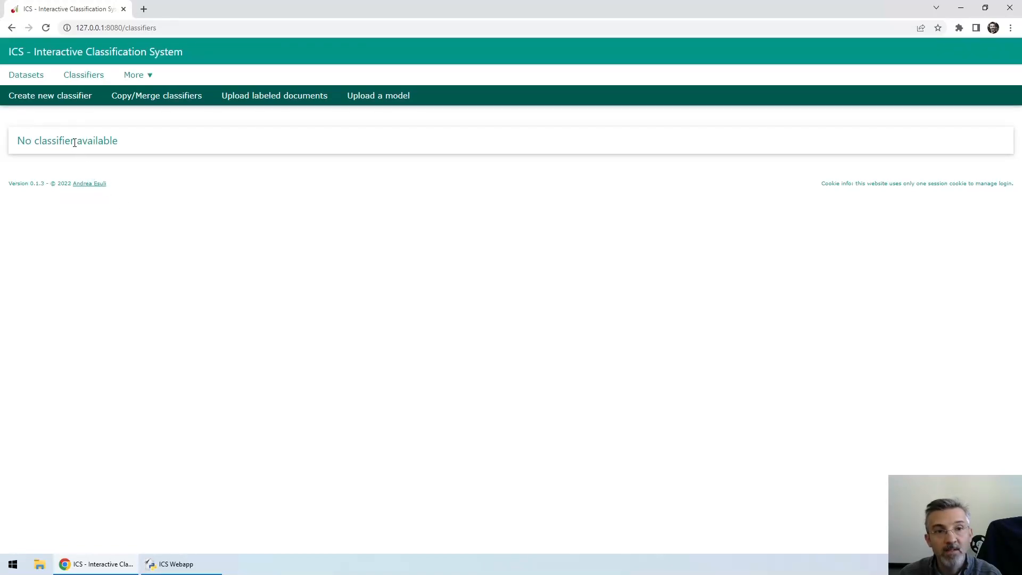
pyautogui.click(46, 104)
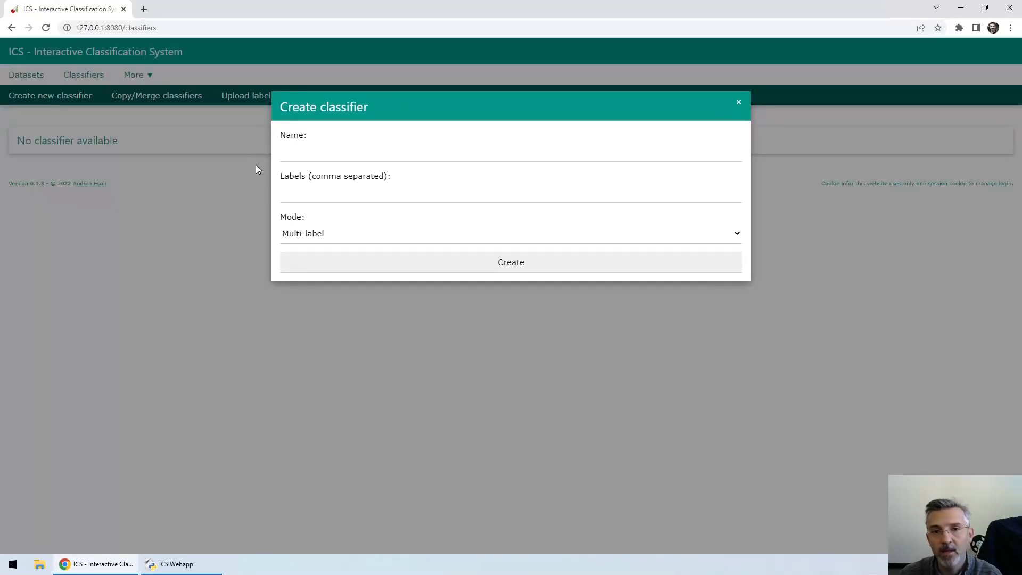
pyautogui.click(294, 157)
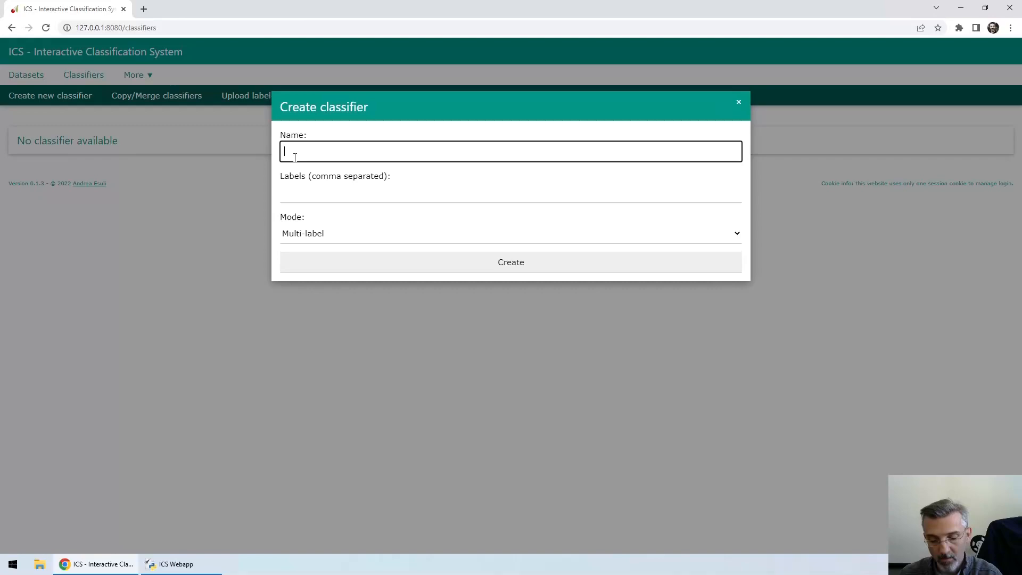
pyautogui.write('sentiment')
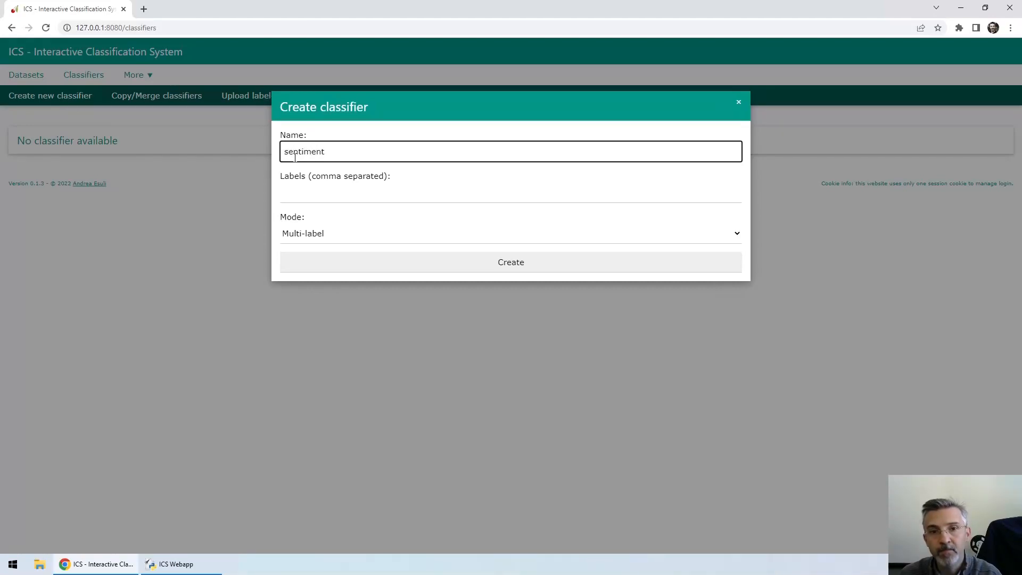
# Step: Create the sentiment classifier with the labels positive,negative in Single-label mode
pyautogui.click(296, 195)
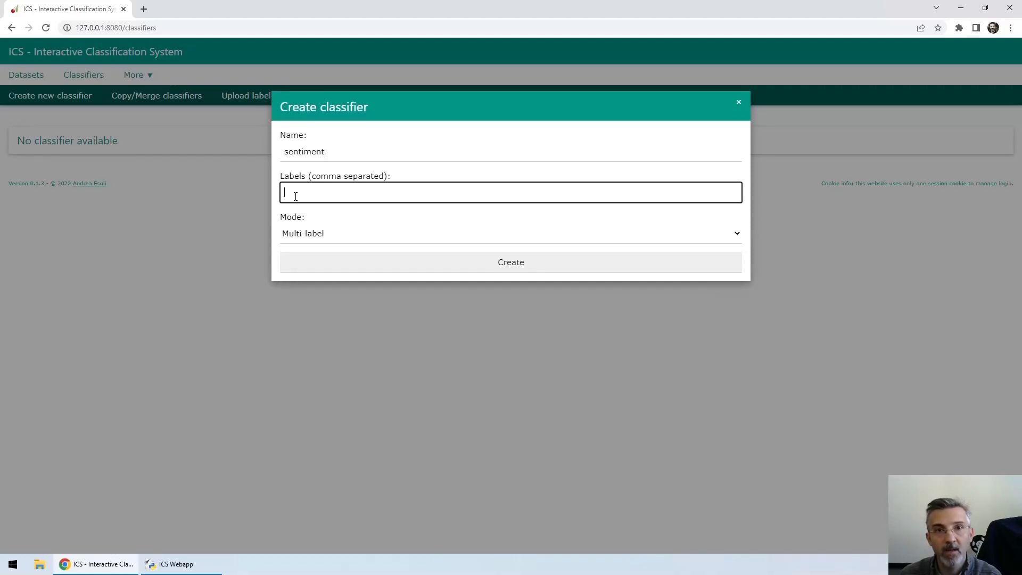
pyautogui.write('positive,negative')
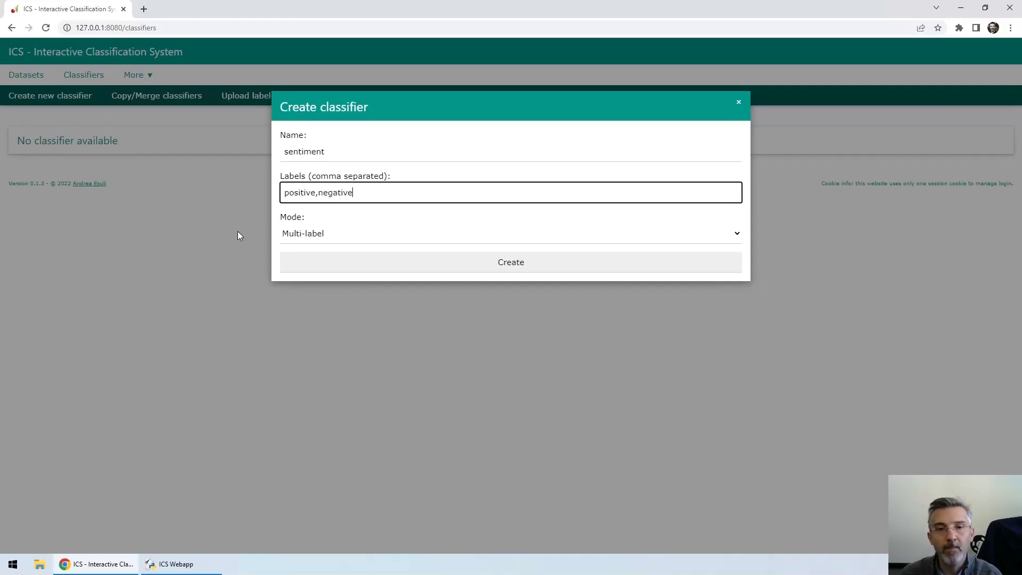
pyautogui.click(290, 235)
pyautogui.click(304, 260)
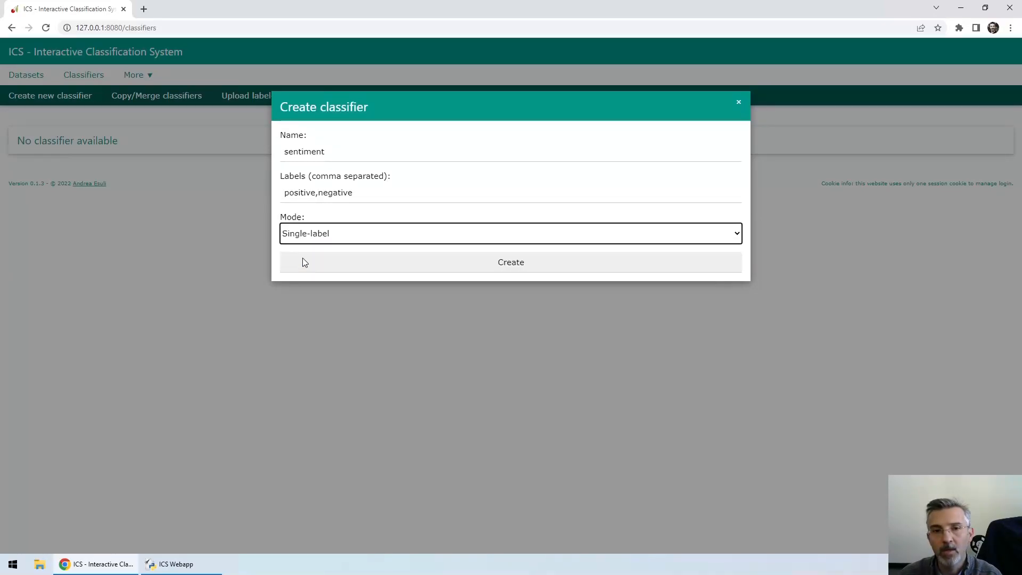
pyautogui.click(508, 266)
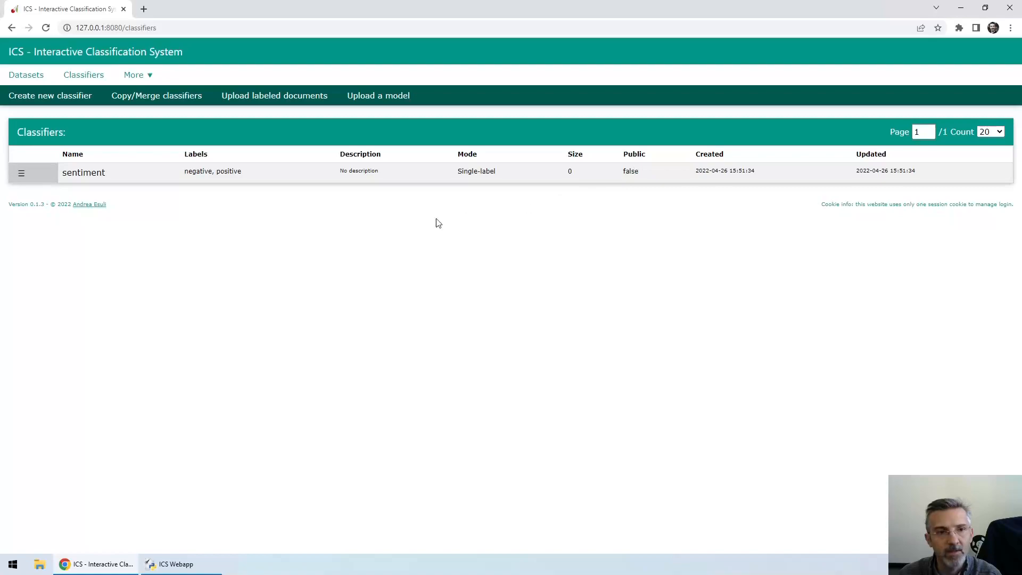
# Step: Reopen the IMDB_English dataset for browsing and coding, and select the sentiment classifier for use
pyautogui.click(23, 175)
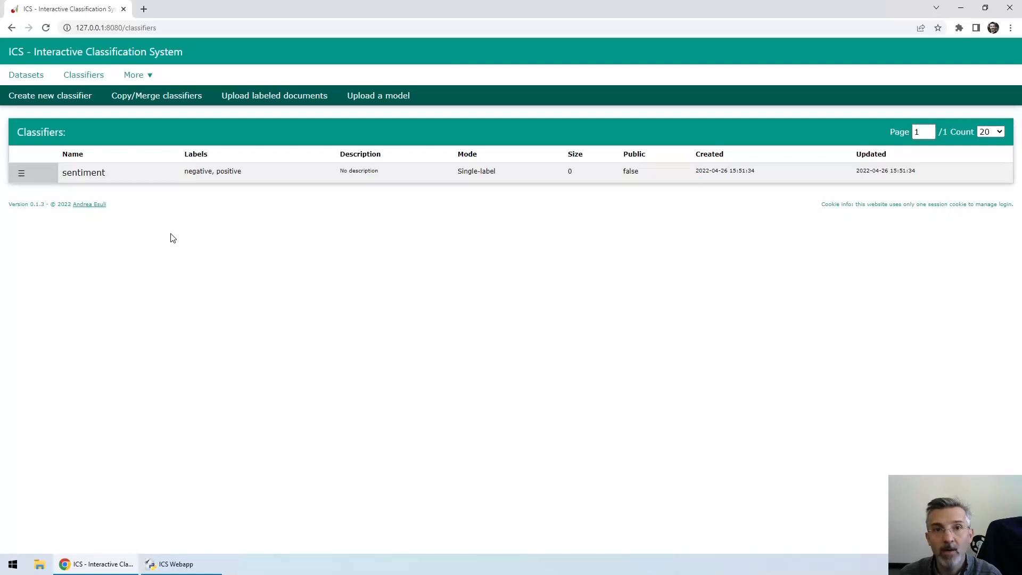
pyautogui.click(28, 77)
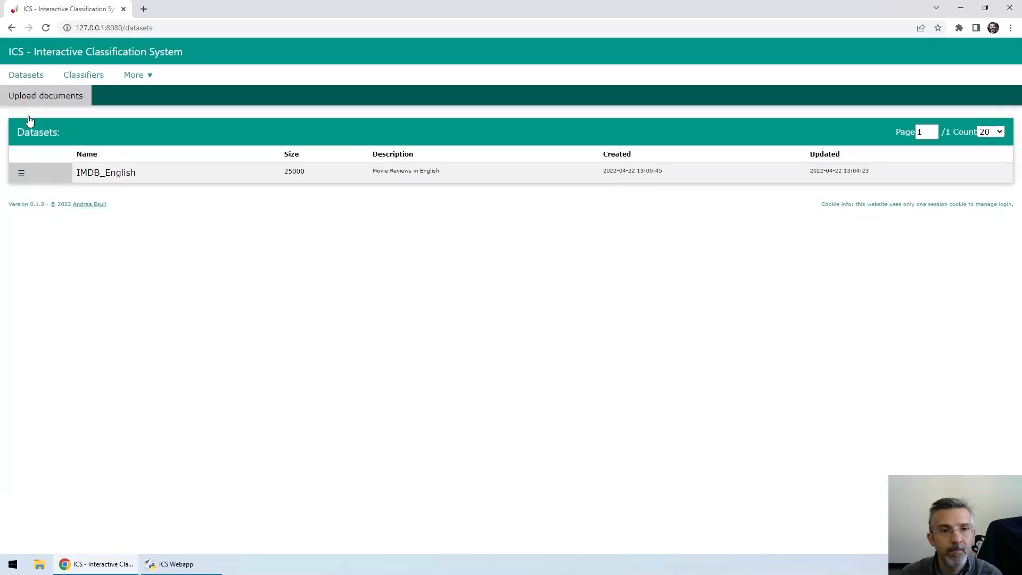
pyautogui.click(21, 174)
pyautogui.click(31, 189)
pyautogui.click(27, 174)
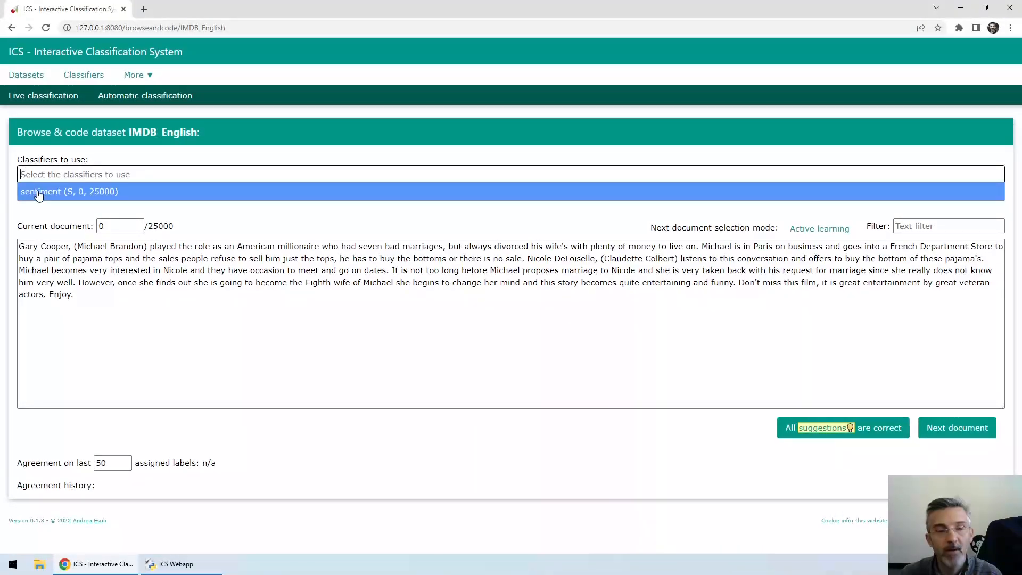
pyautogui.click(39, 192)
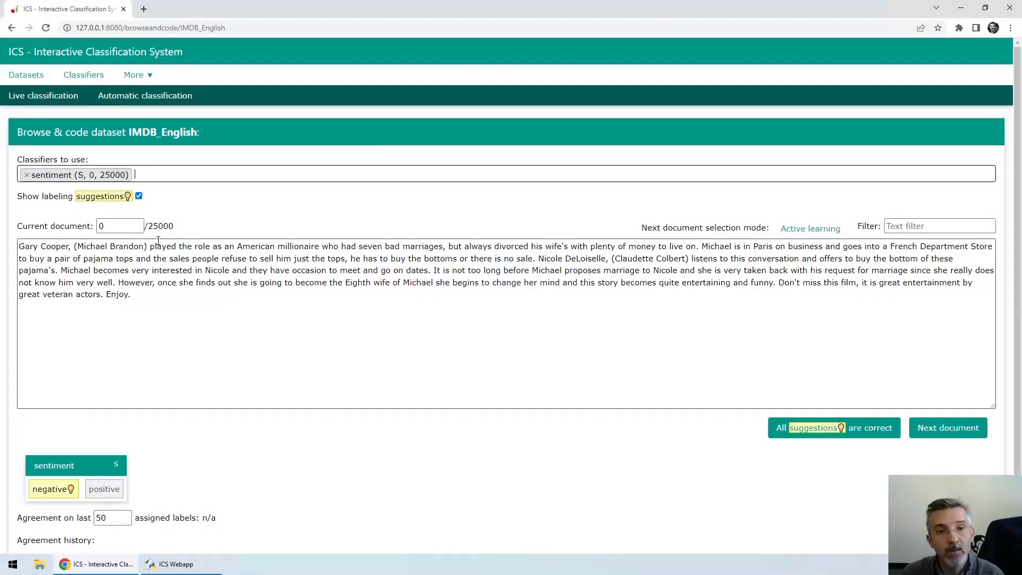
# Step: Turn labeling suggestions off while stepping through documents 1 and 2, and restore them on the way back to document 0
pyautogui.click(138, 197)
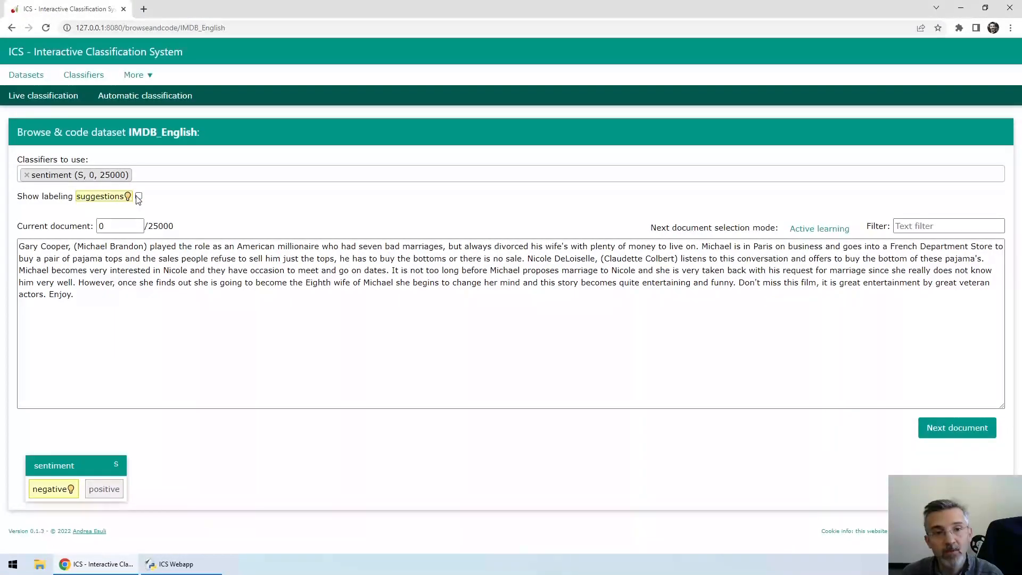
pyautogui.click(139, 229)
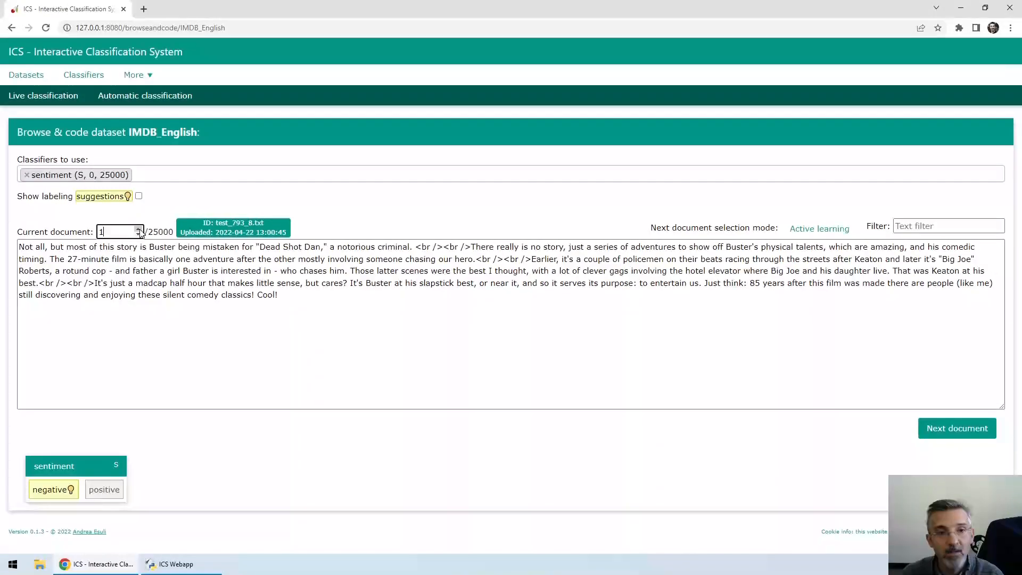
pyautogui.click(139, 230)
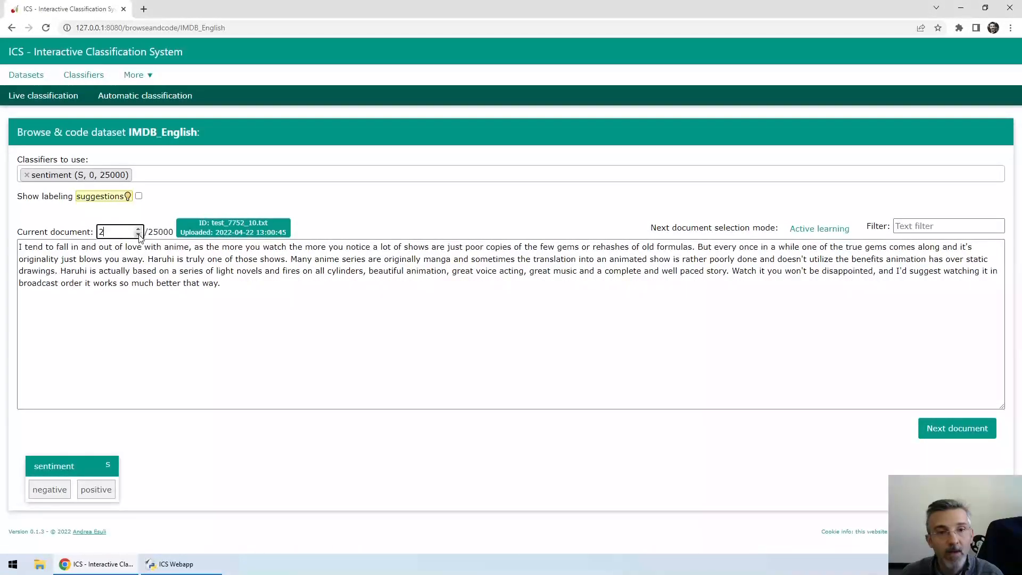
pyautogui.click(88, 492)
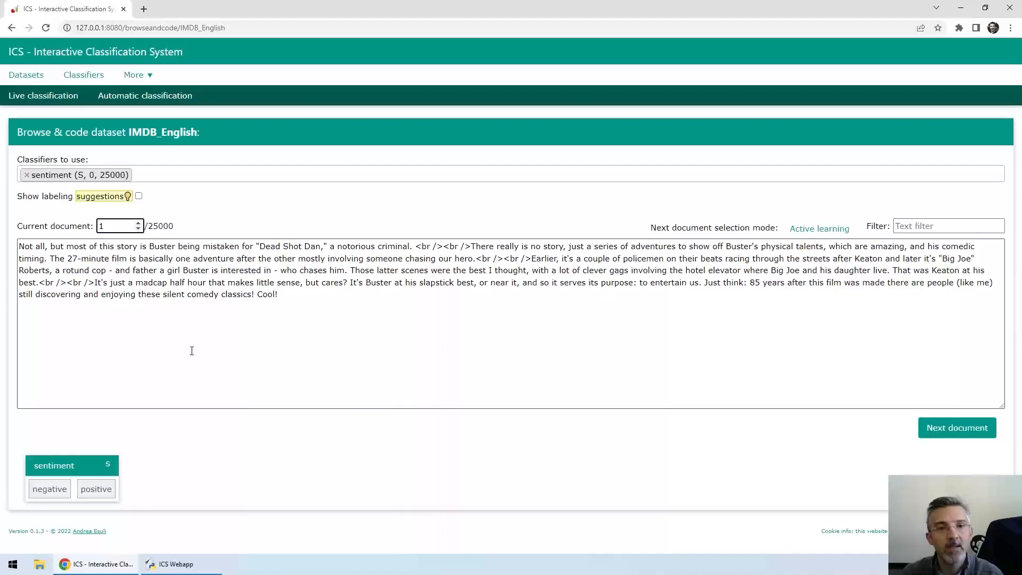
pyautogui.click(139, 197)
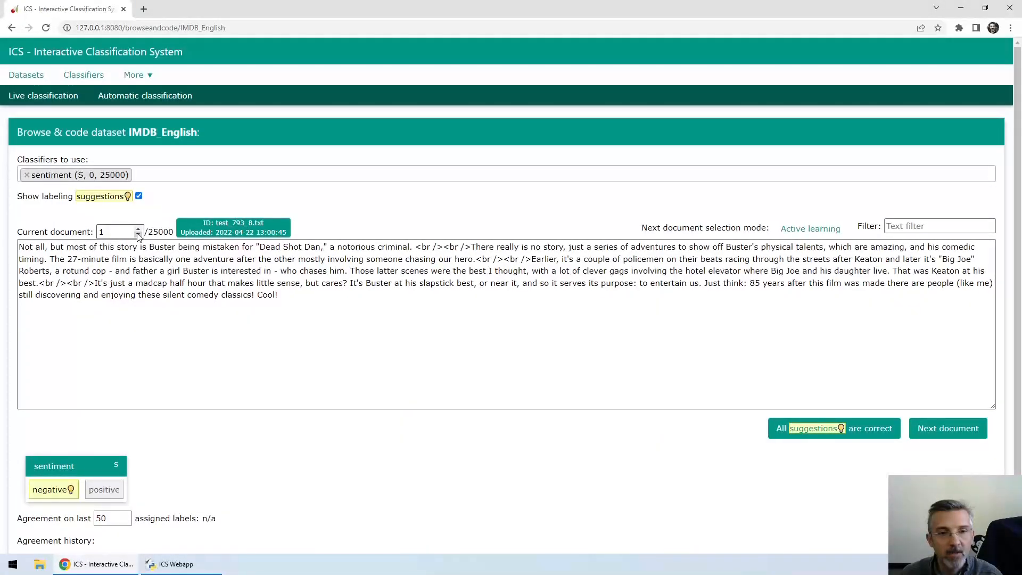
pyautogui.click(138, 236)
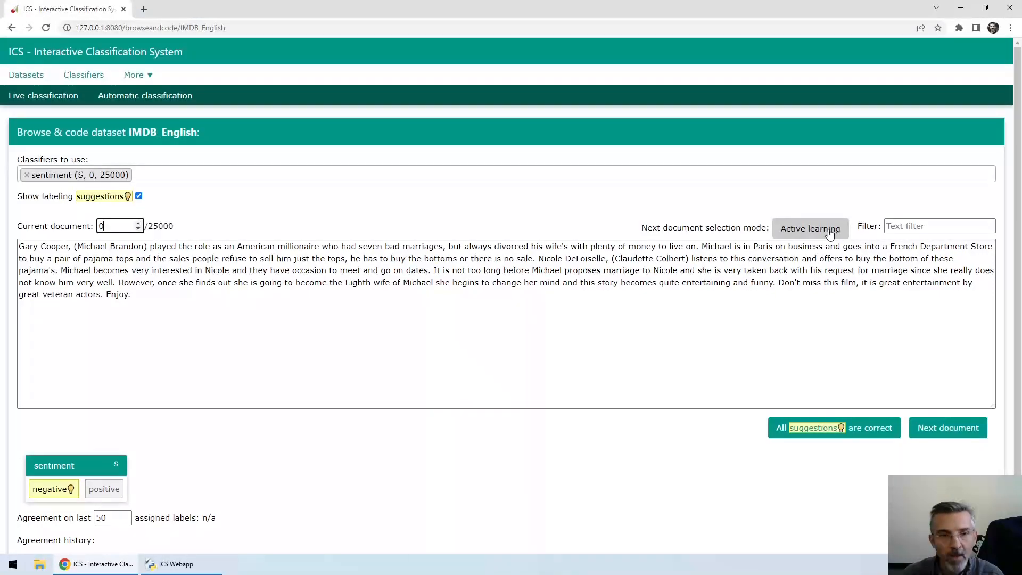
# Step: Set the next document selection mode to Upload order and advance through the documents to document 5
pyautogui.click(830, 234)
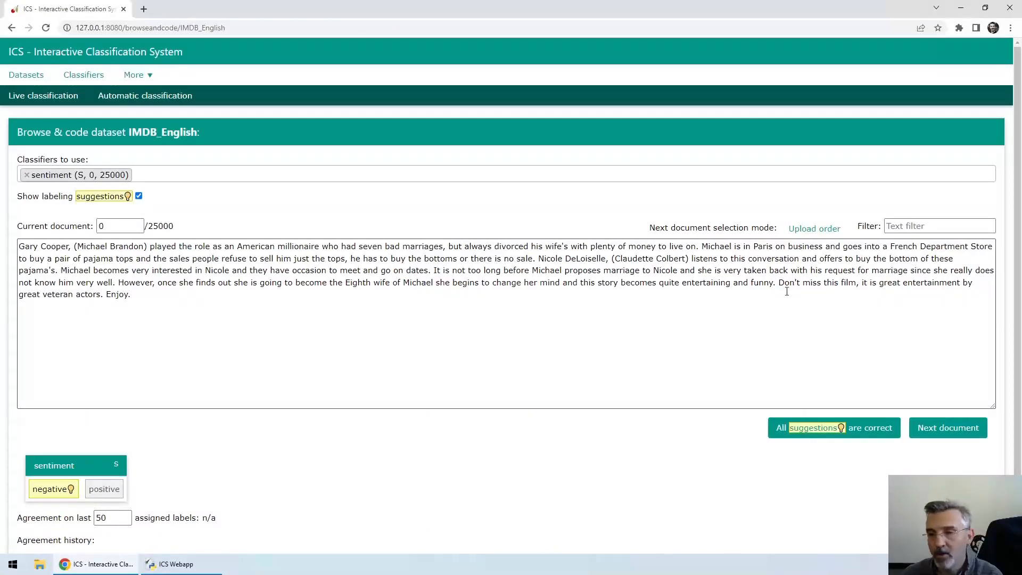
pyautogui.click(947, 430)
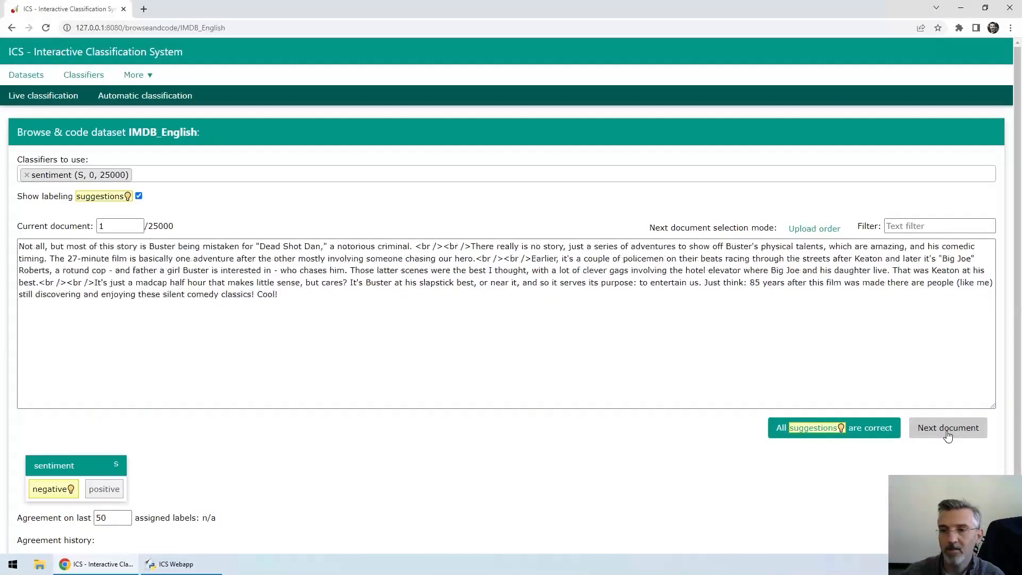
pyautogui.click(948, 430)
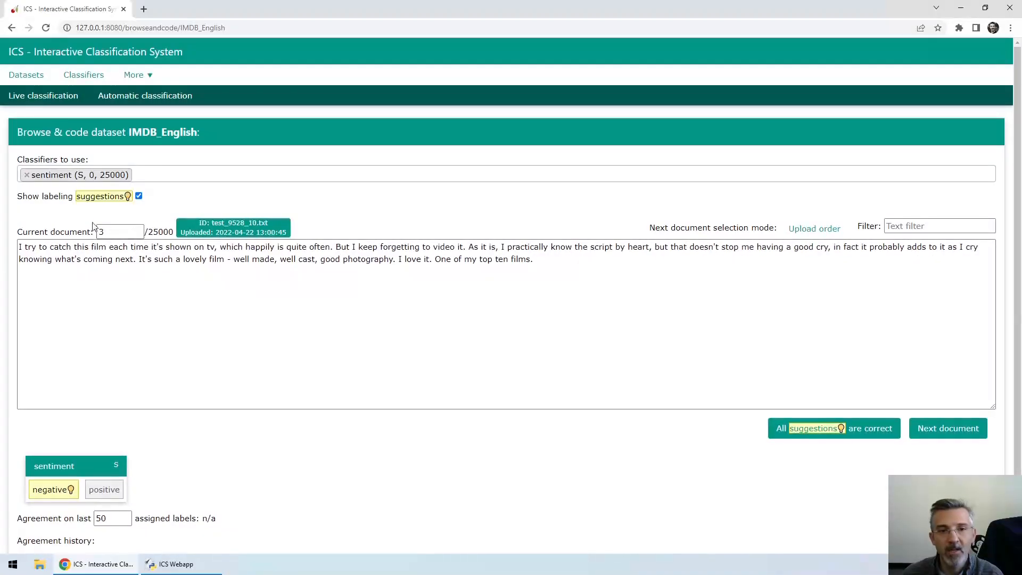
pyautogui.press('Return')
pyautogui.press('Right')
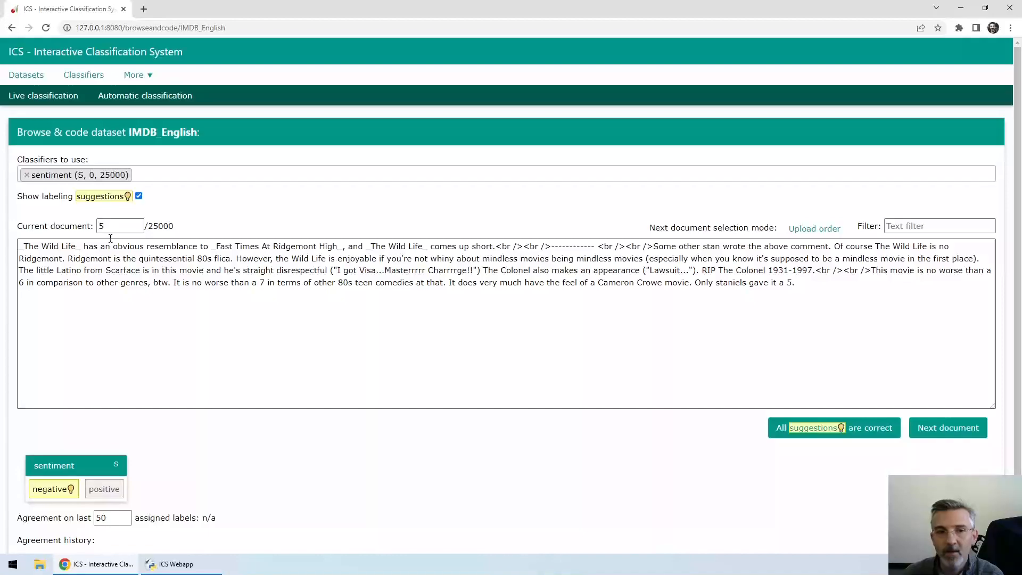
pyautogui.moveTo(105, 228)
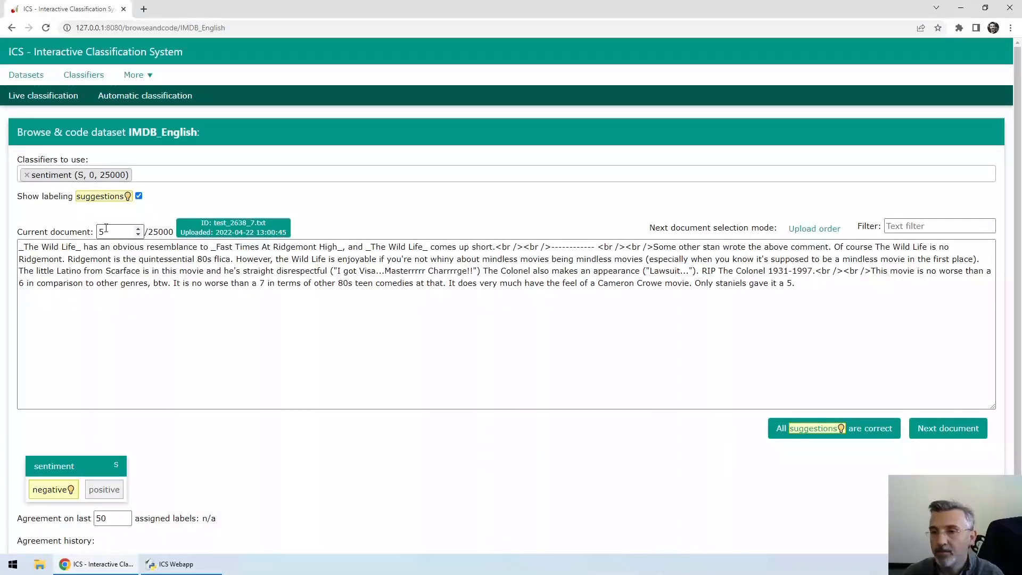
# Step: Switch the next document selection mode to "Upload order, unlabeled" and advance to document 6
pyautogui.click(822, 228)
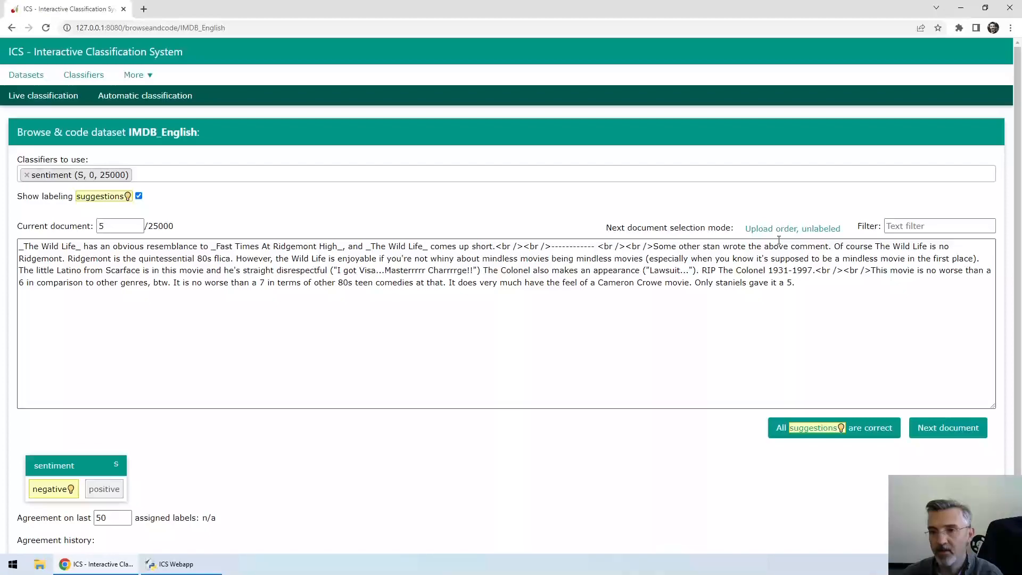
pyautogui.press('Right')
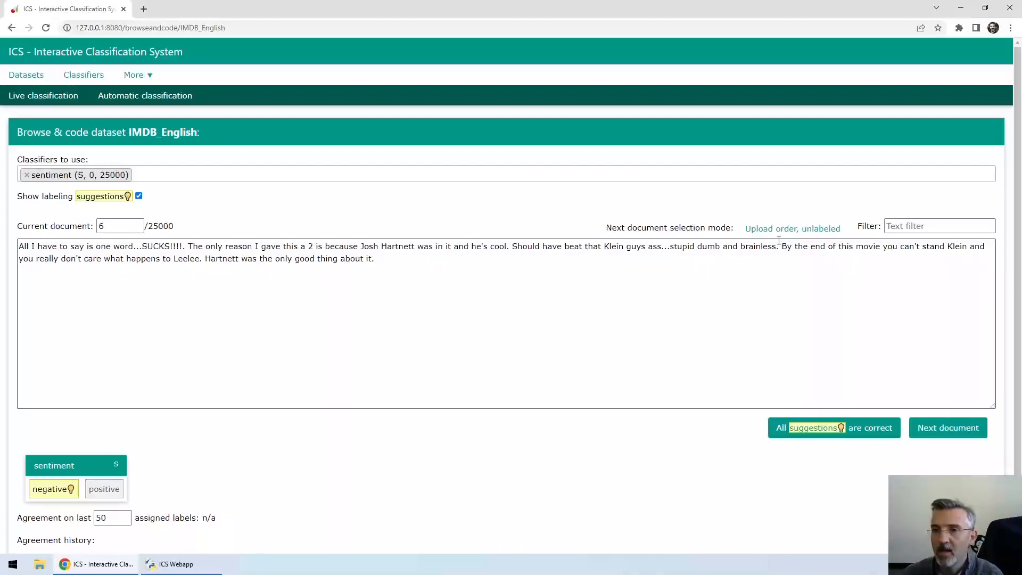
# Step: Set the next document selection mode to "Random, unlabeled" and advance through several documents
pyautogui.click(778, 230)
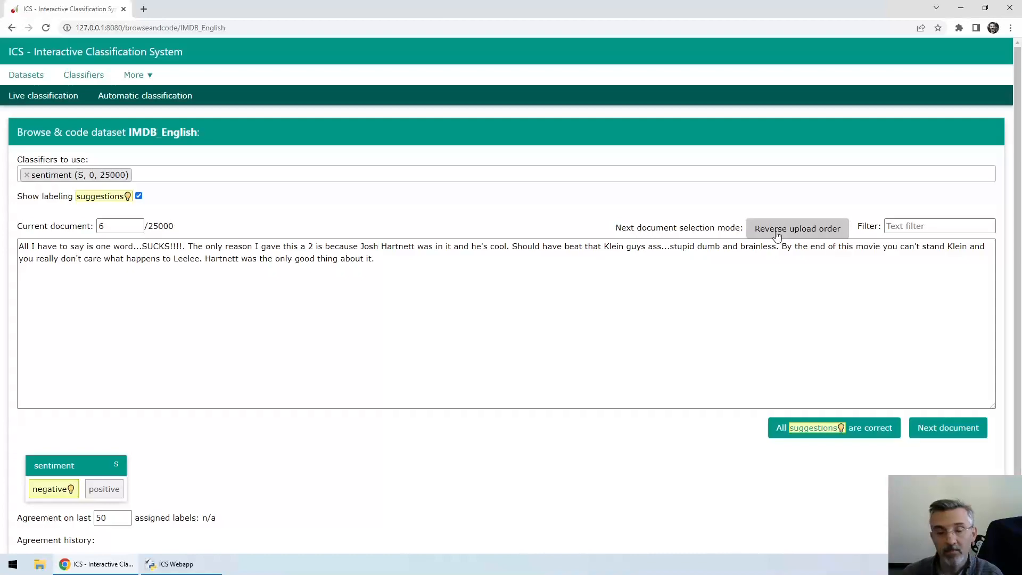
pyautogui.click(778, 236)
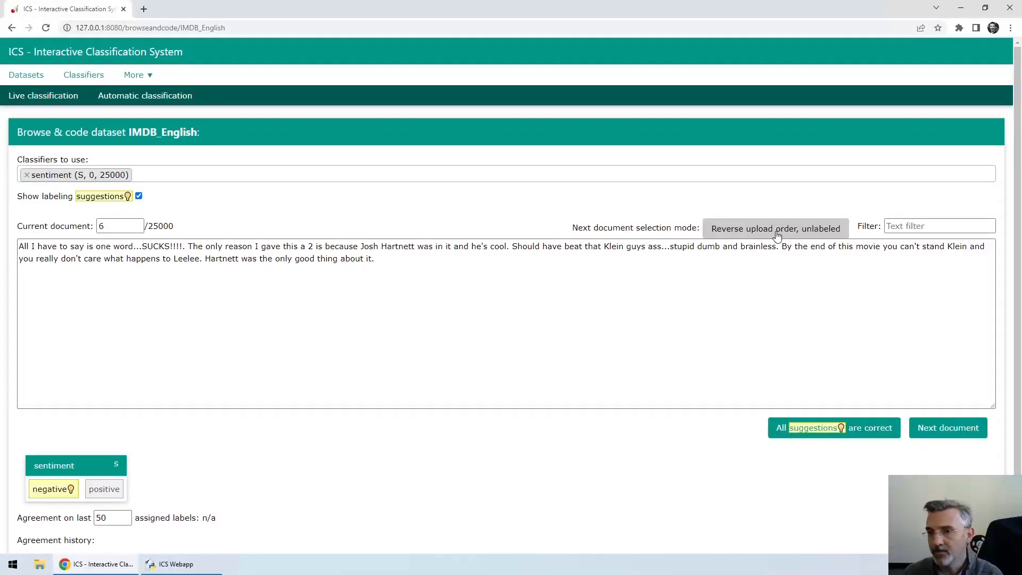
pyautogui.click(778, 236)
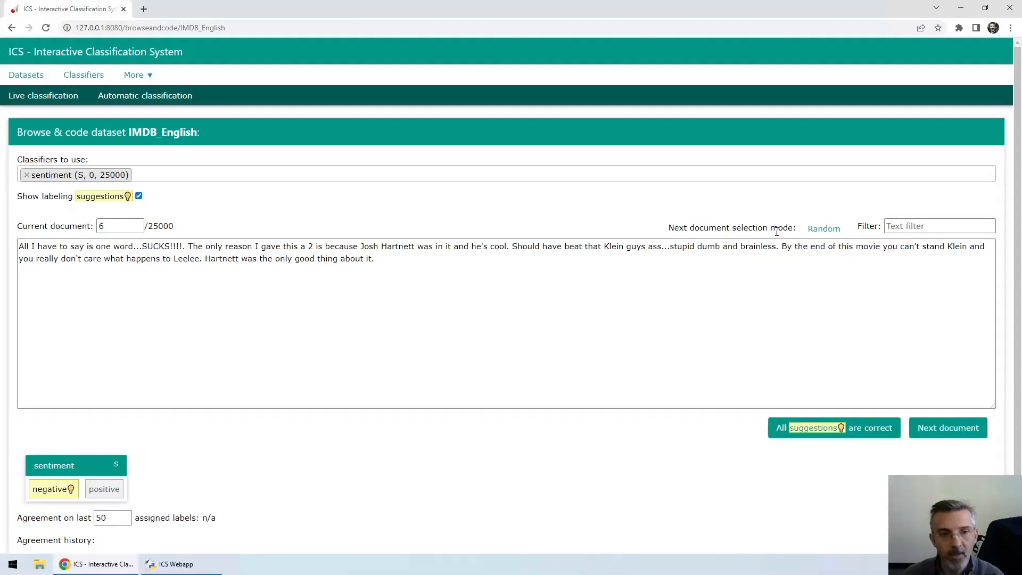
pyautogui.click(822, 228)
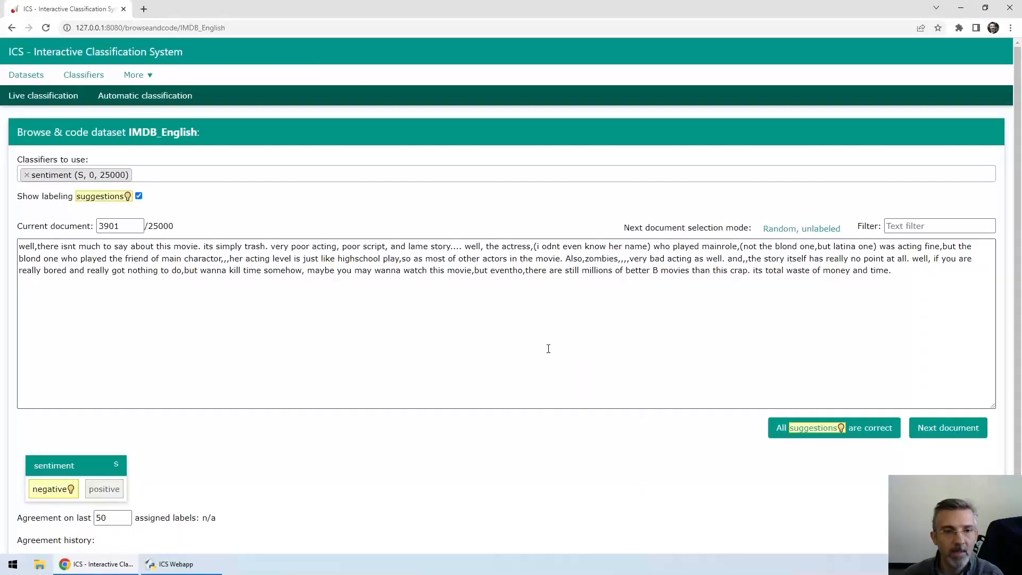
pyautogui.press('Right')
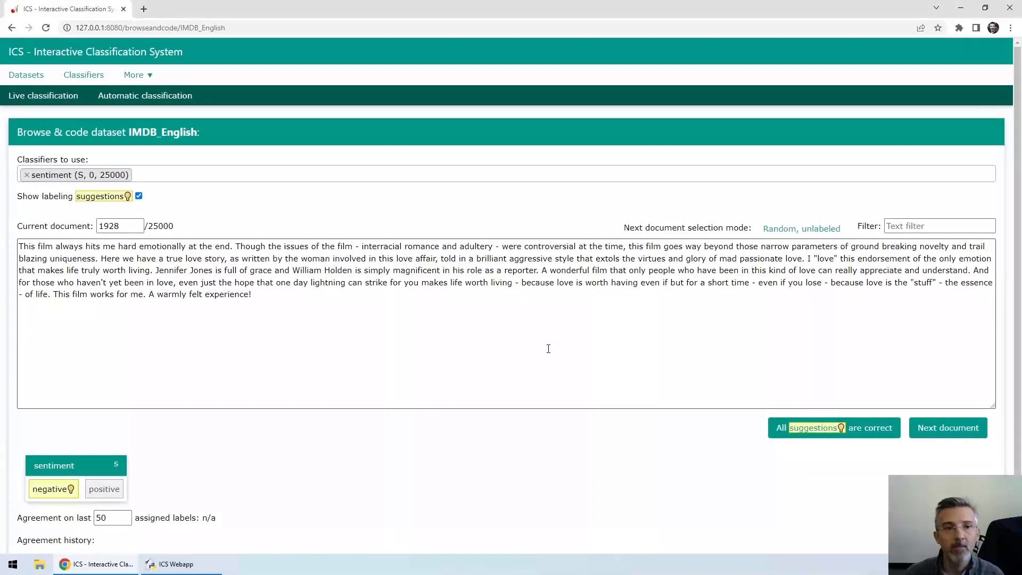
pyautogui.click(929, 429)
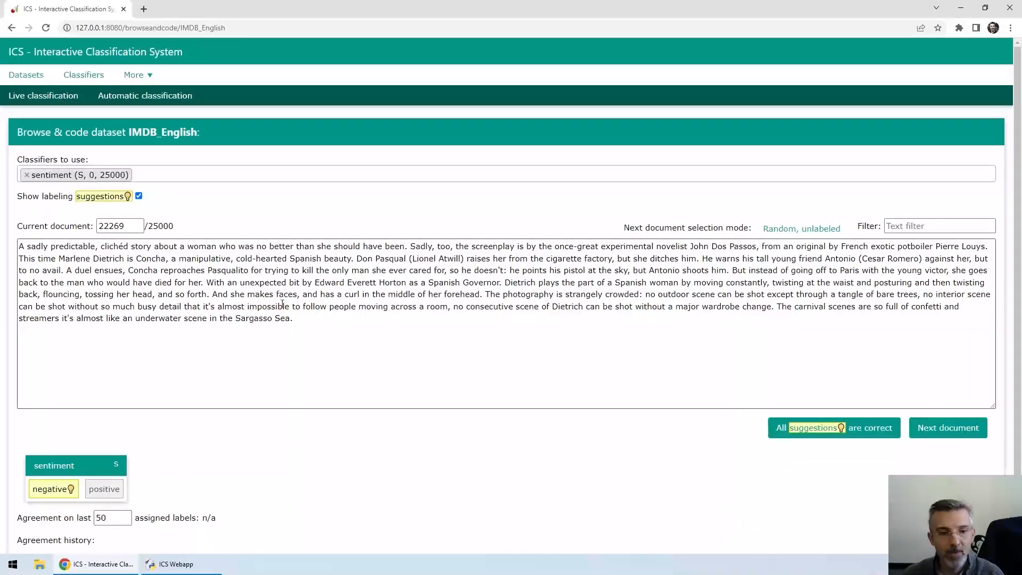
pyautogui.click(105, 489)
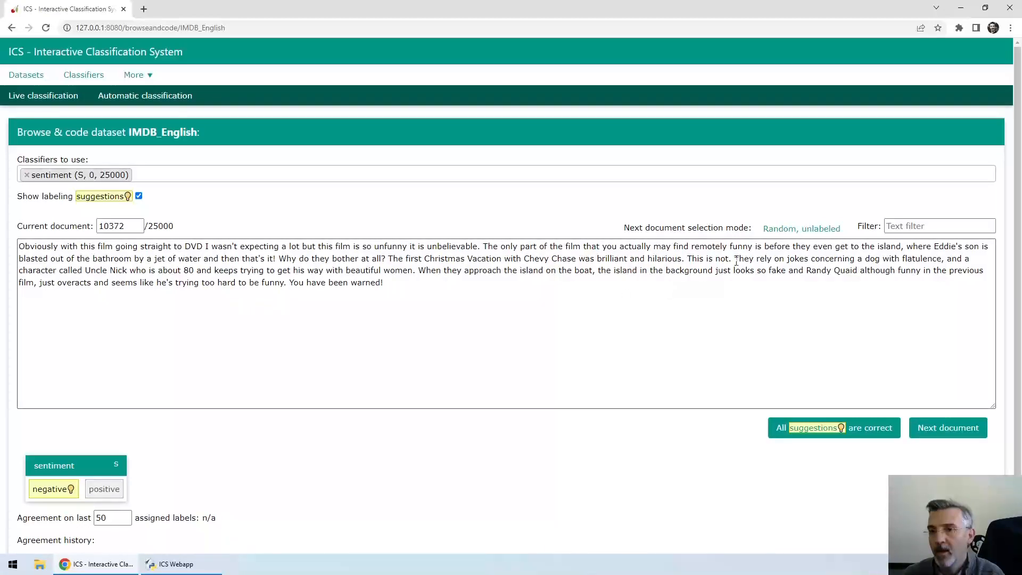
# Step: Set the next document selection mode to Active learning and label document 3611 as positive
pyautogui.click(775, 234)
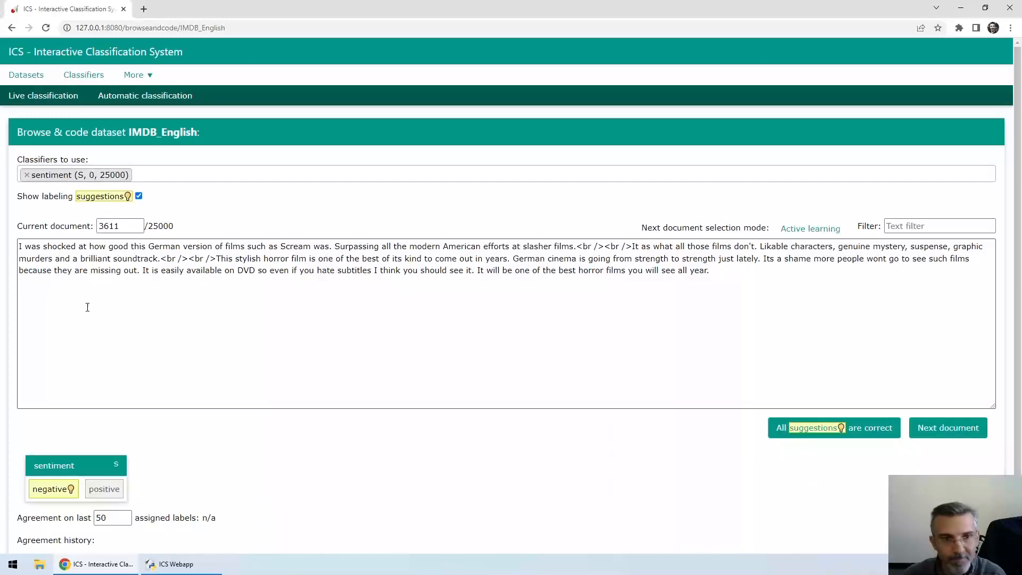
pyautogui.moveTo(60, 229)
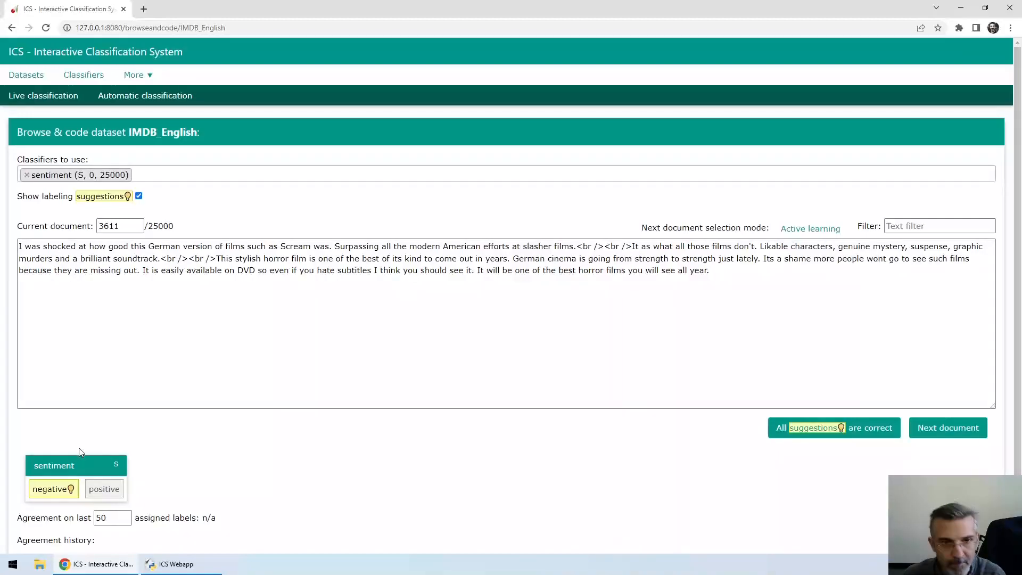
pyautogui.click(93, 491)
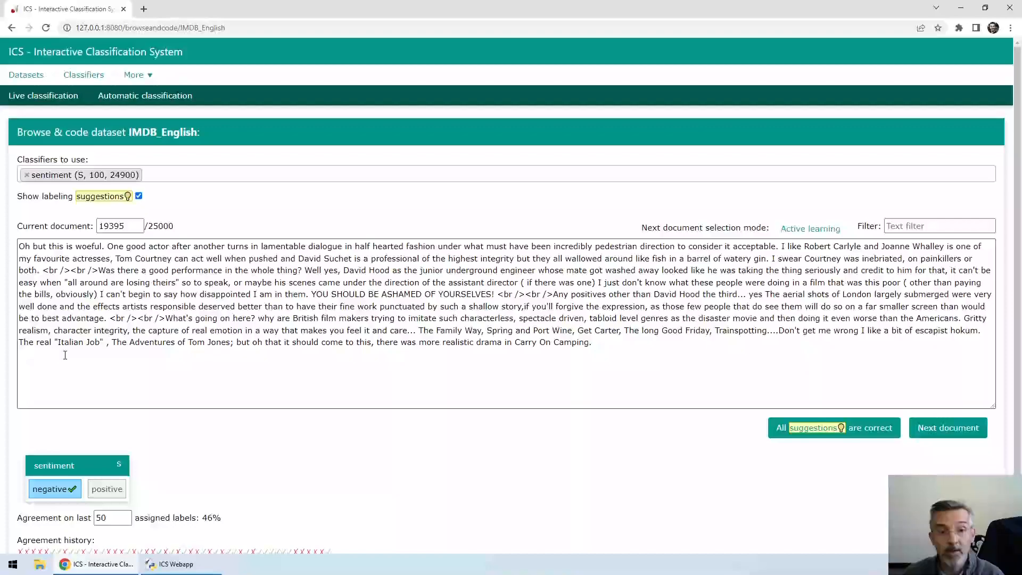
# Step: Set the next document selection mode back to "Random, unlabeled" and advance from document 19395
pyautogui.scroll(-1, 65, 354)
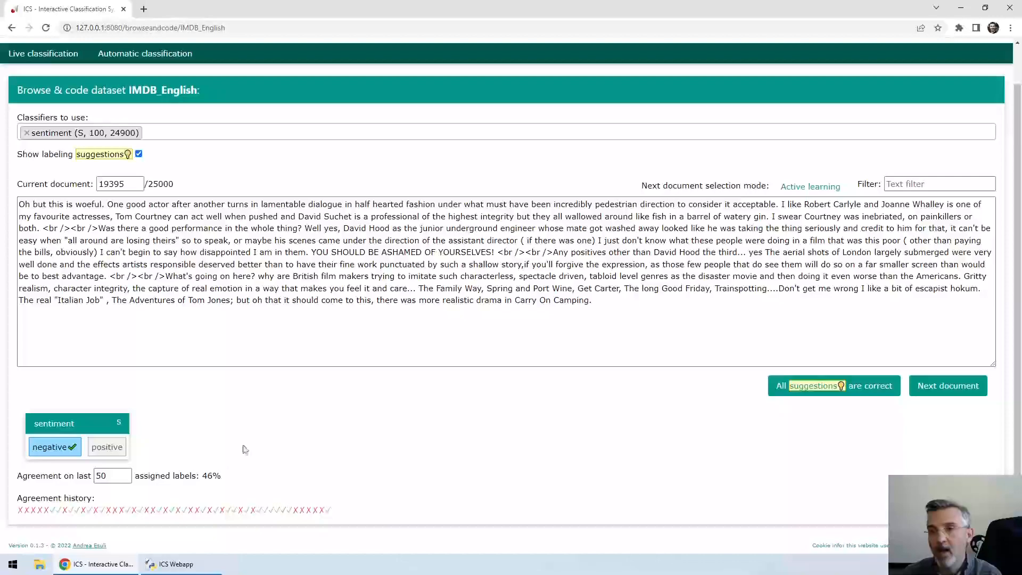
pyautogui.click(782, 189)
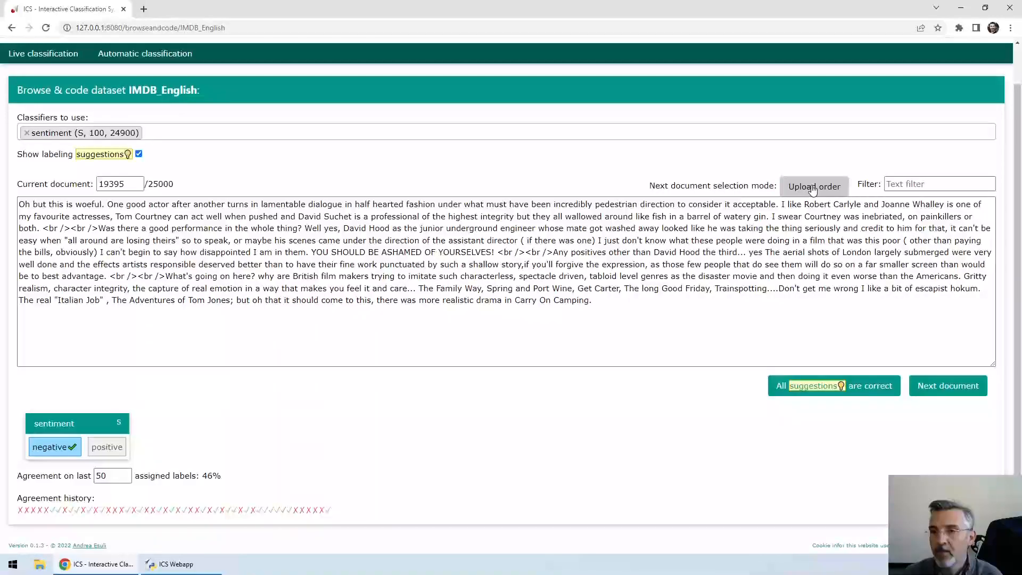
pyautogui.click(806, 189)
pyautogui.click(809, 190)
pyautogui.click(813, 189)
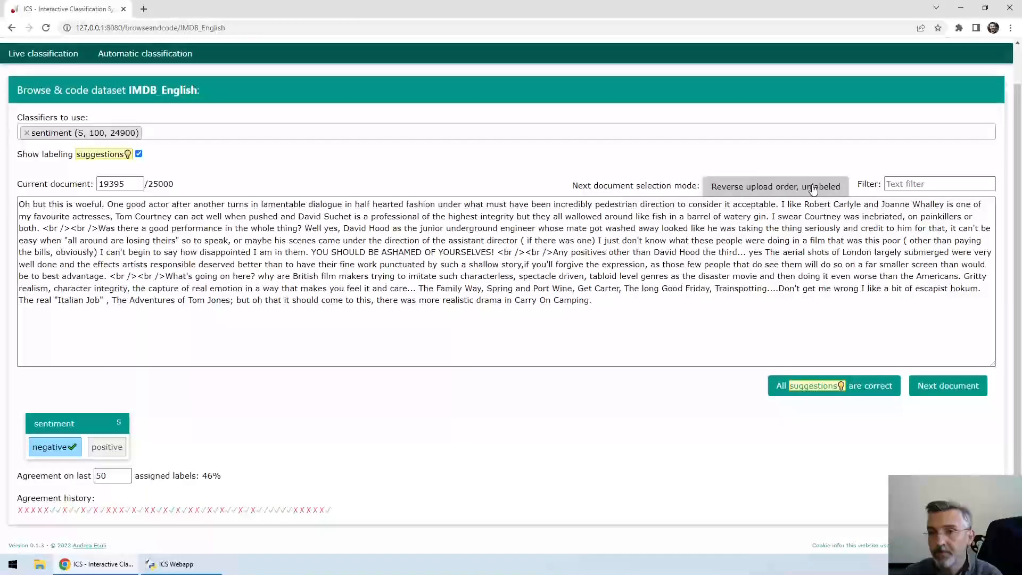
pyautogui.click(813, 189)
pyautogui.click(819, 192)
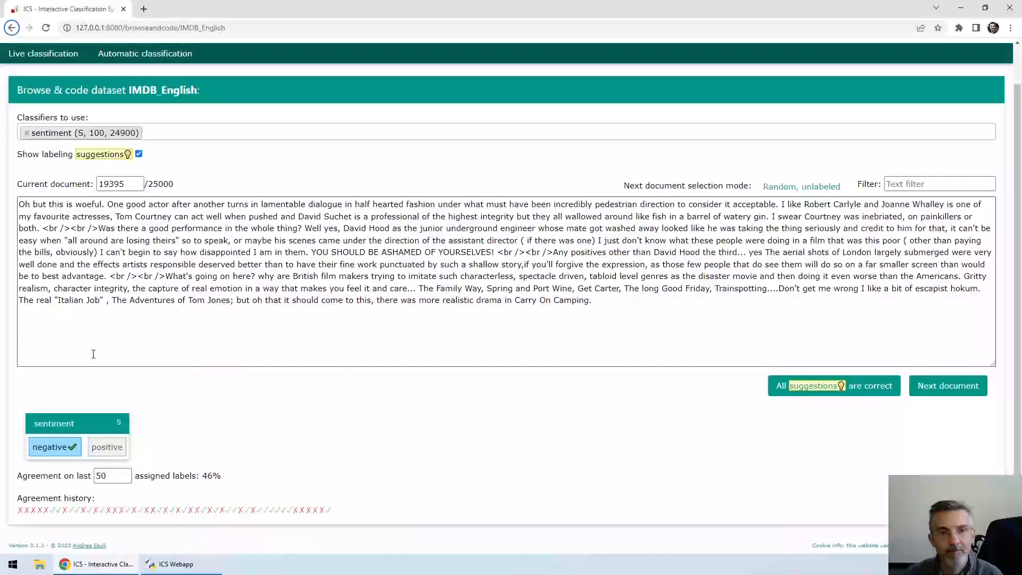
pyautogui.click(182, 390)
pyautogui.press('Right')
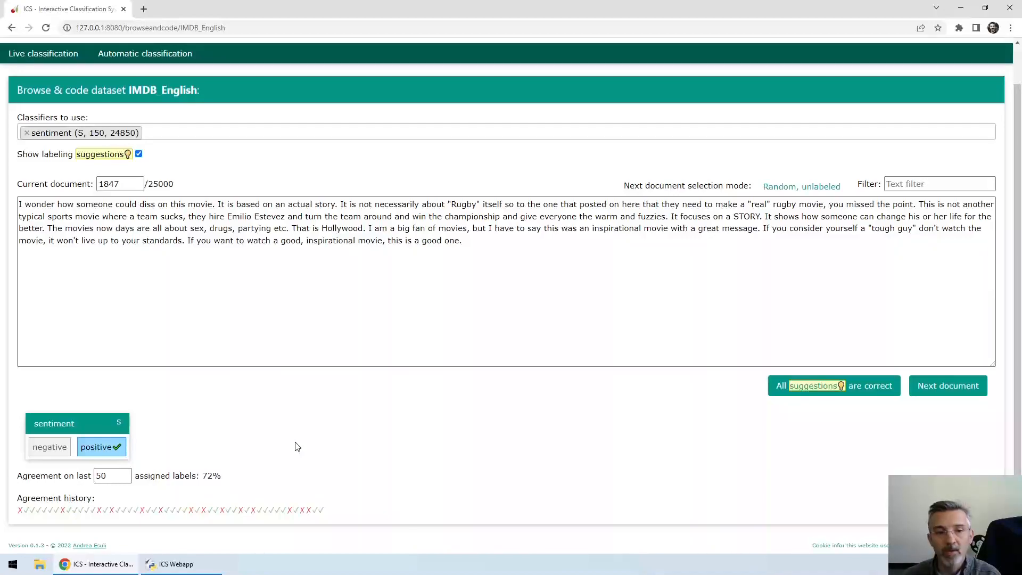
# Step: Filter the documents by the text "worst movie ever"
pyautogui.click(897, 186)
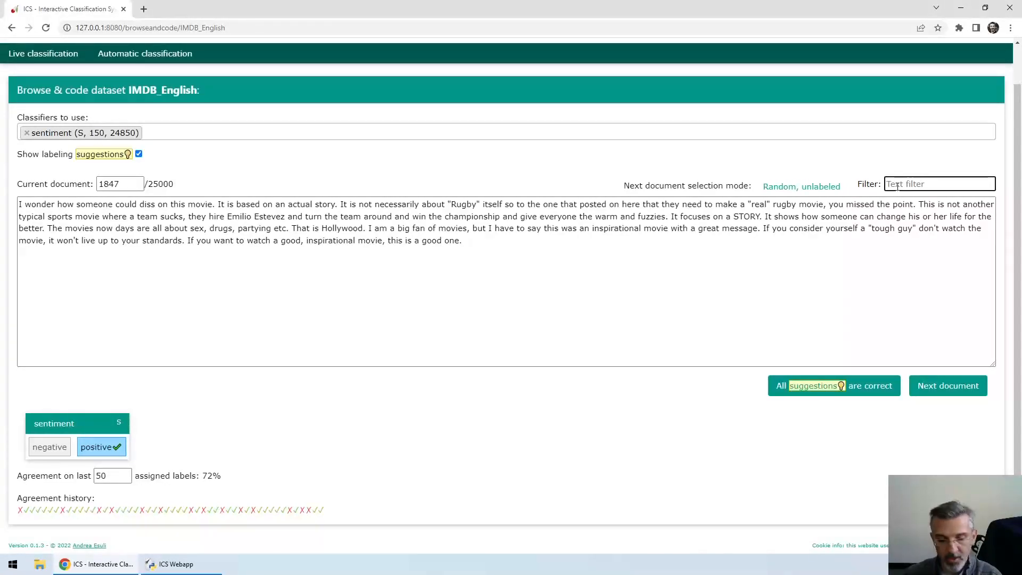
pyautogui.write('worst m')
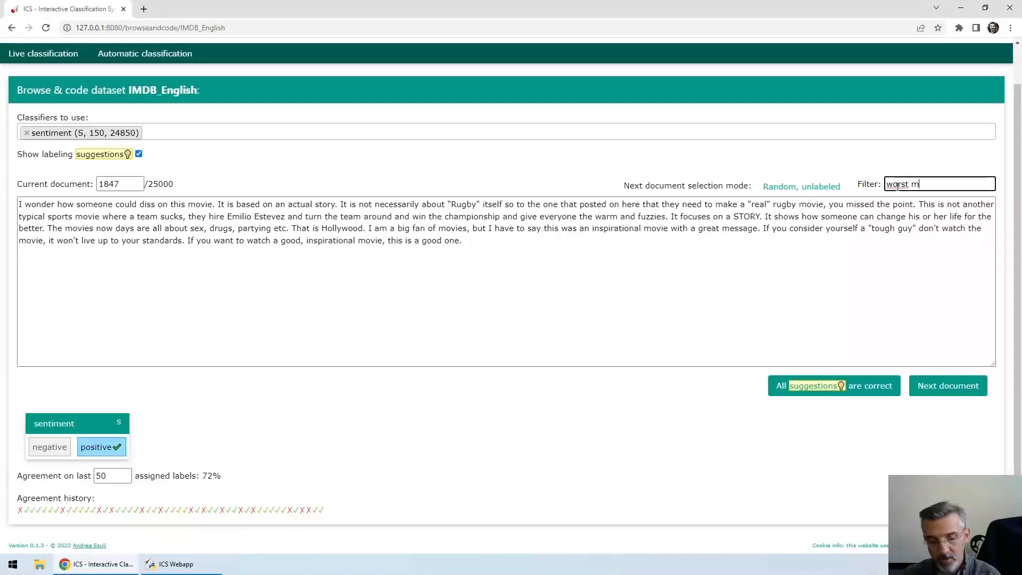
pyautogui.write('ovie ever')
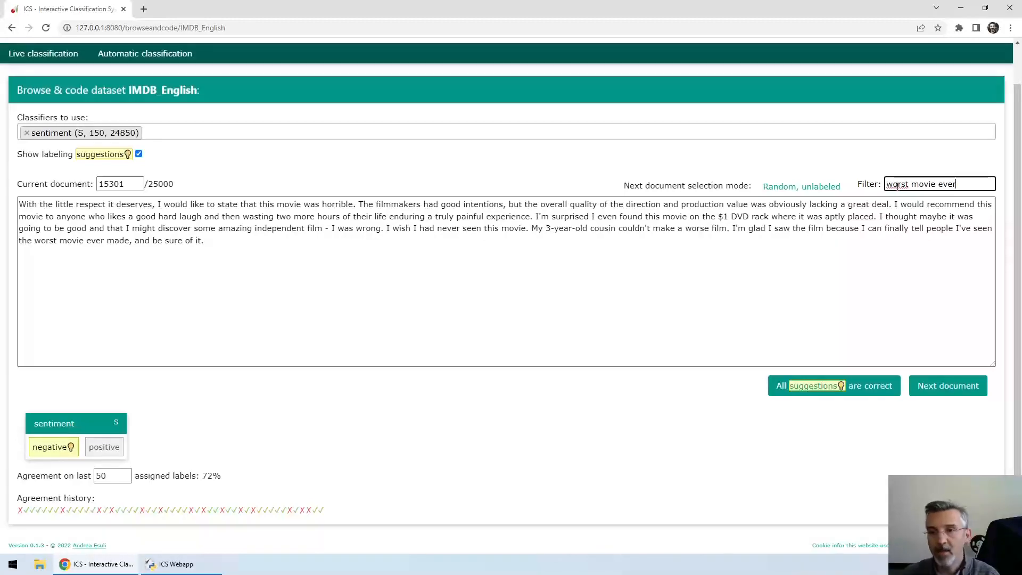
# Step: Advance through the filtered documents to document 20281, locating "worst movie ever" in the text with the browser's page search
pyautogui.moveTo(962, 186); pyautogui.dragTo(861, 181)
pyautogui.hotkey('ctrl', 'f')
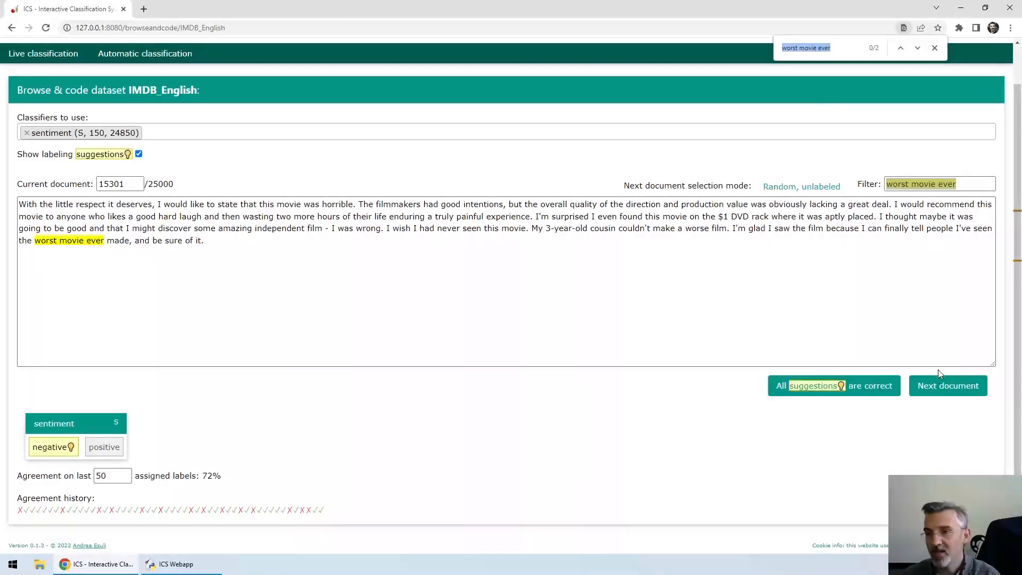
pyautogui.click(938, 389)
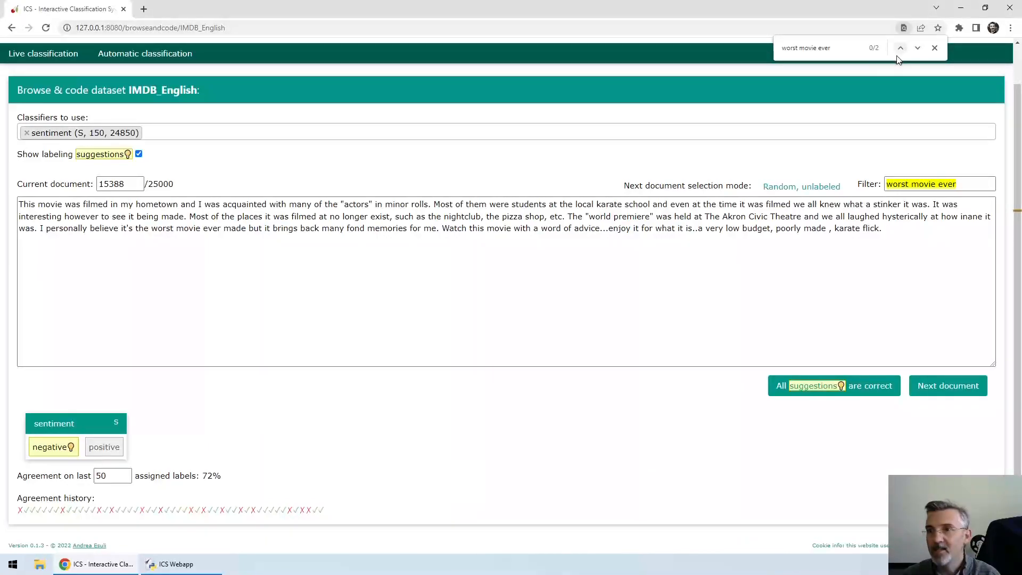
pyautogui.click(918, 49)
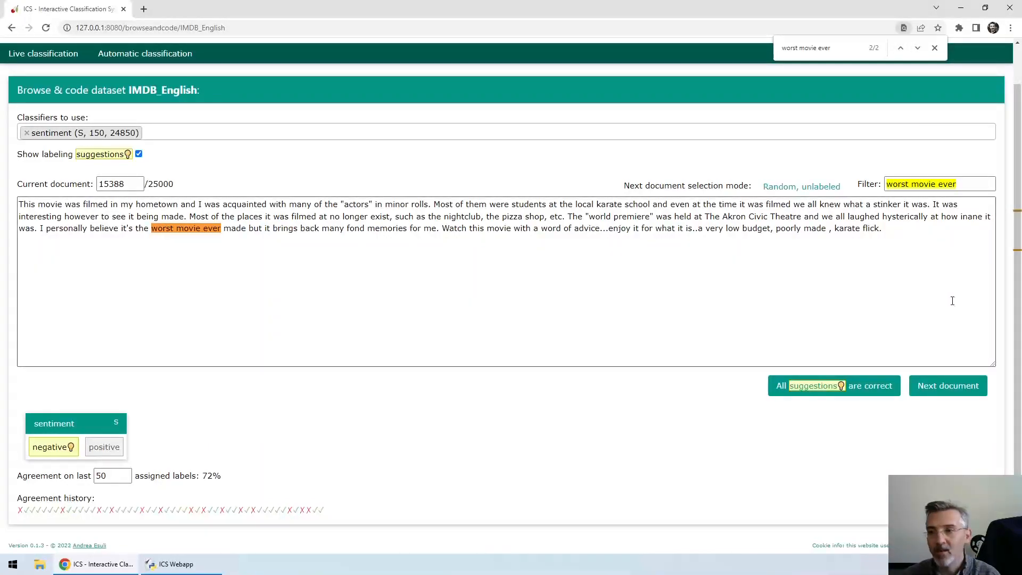
pyautogui.click(949, 387)
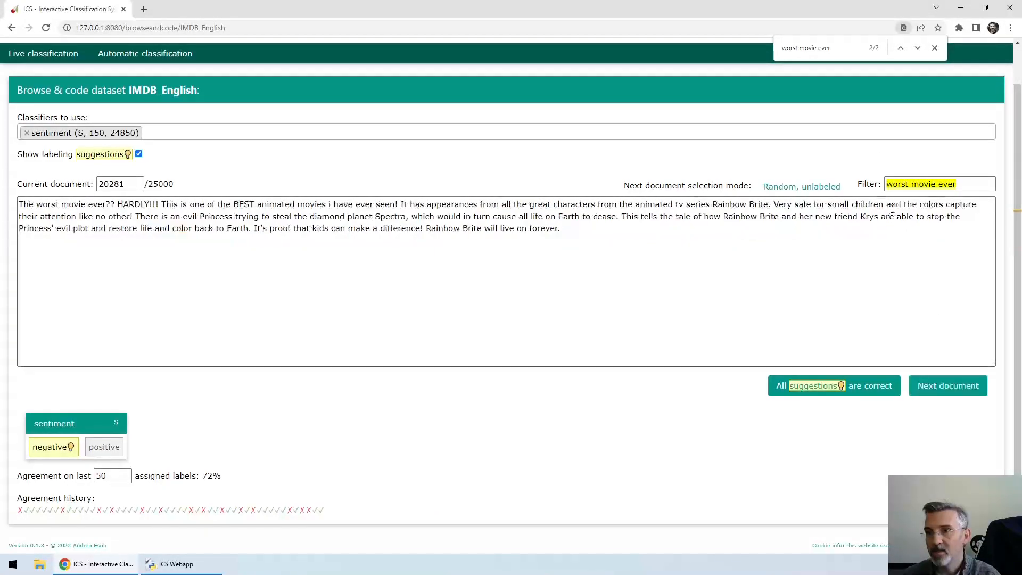
pyautogui.click(917, 49)
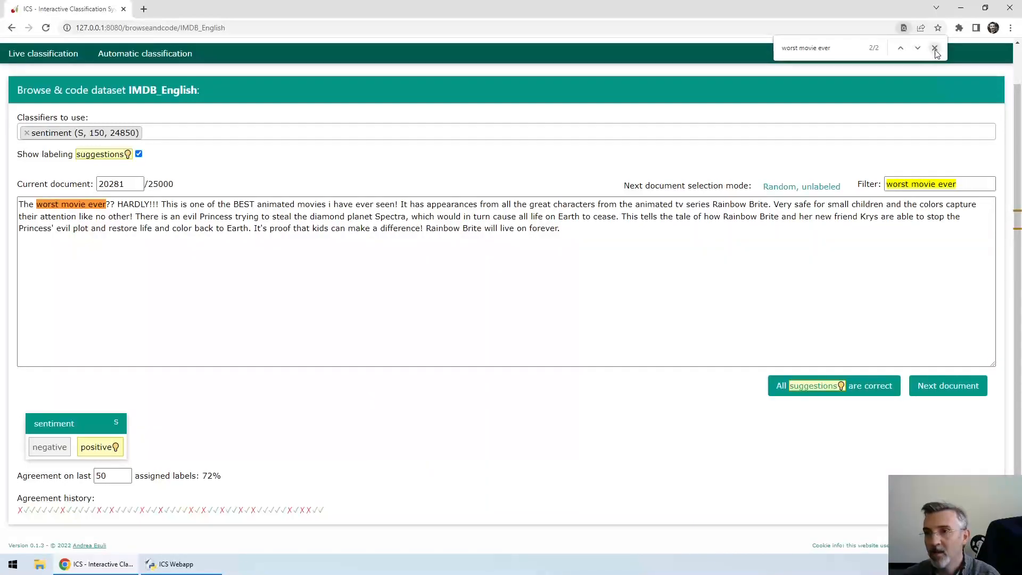
pyautogui.click(935, 49)
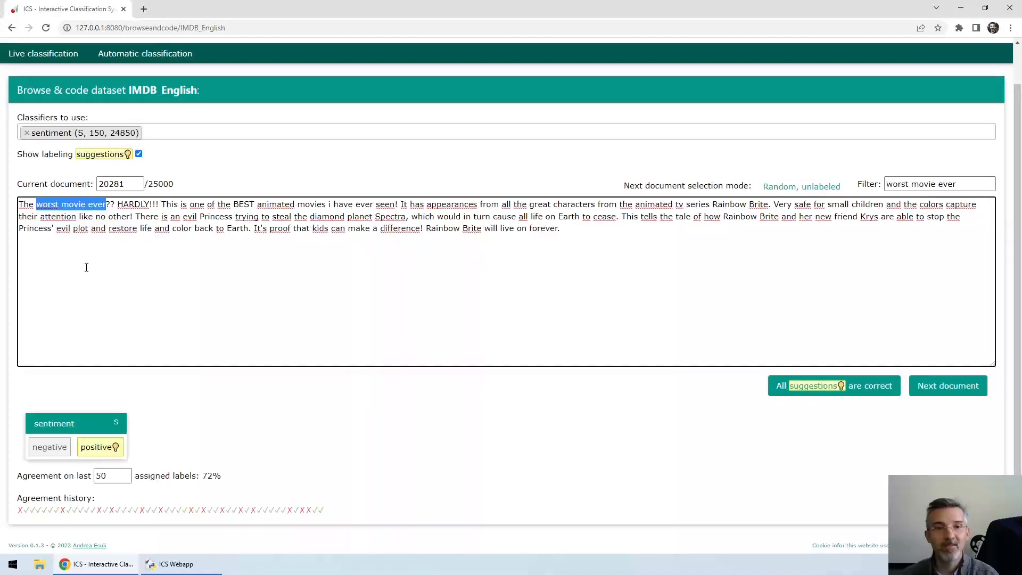
# Step: Label document 20281 as positive for the sentiment classifier
pyautogui.click(36, 205)
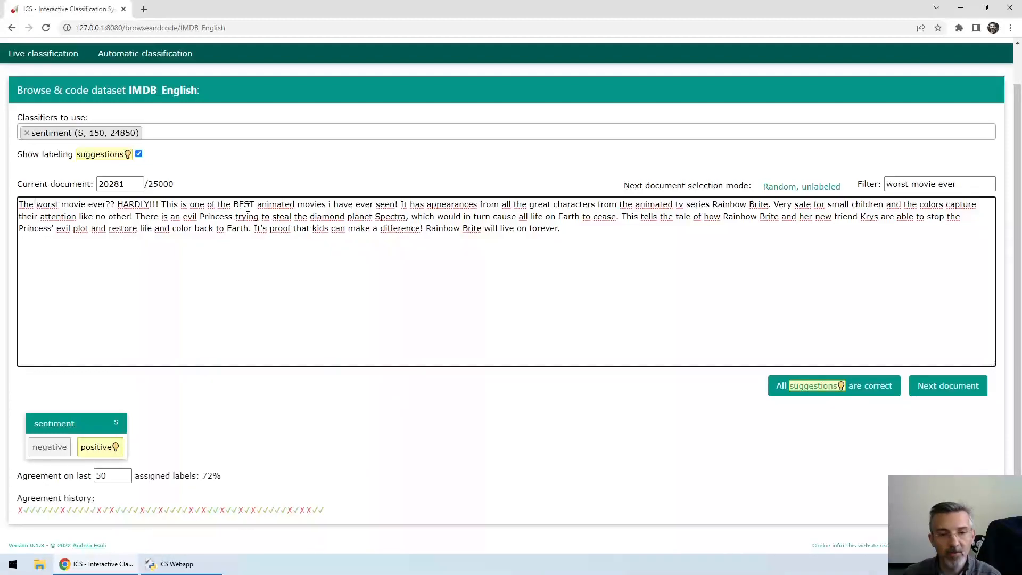
pyautogui.click(103, 448)
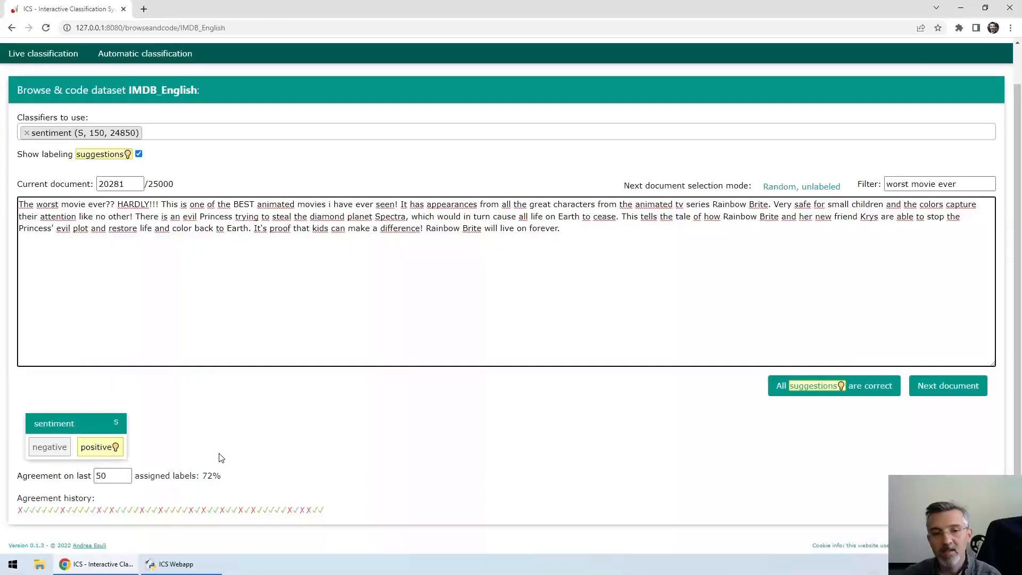
pyautogui.click(111, 448)
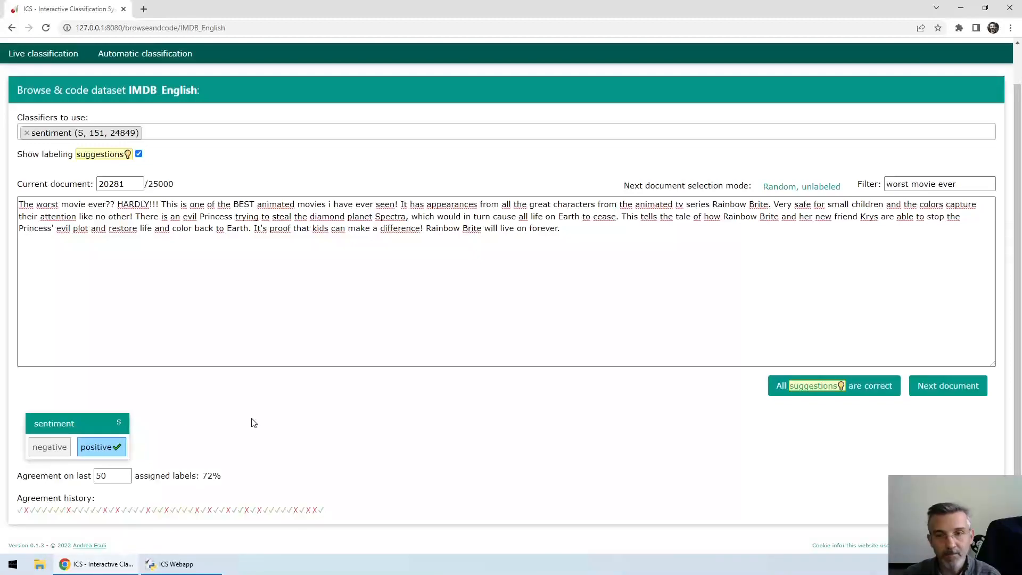
# Step: Try filtering the documents by "reikwjefk", dismiss the alert, and clear the text filter
pyautogui.click(961, 183)
pyautogui.hotkey('ctrl', 'a')
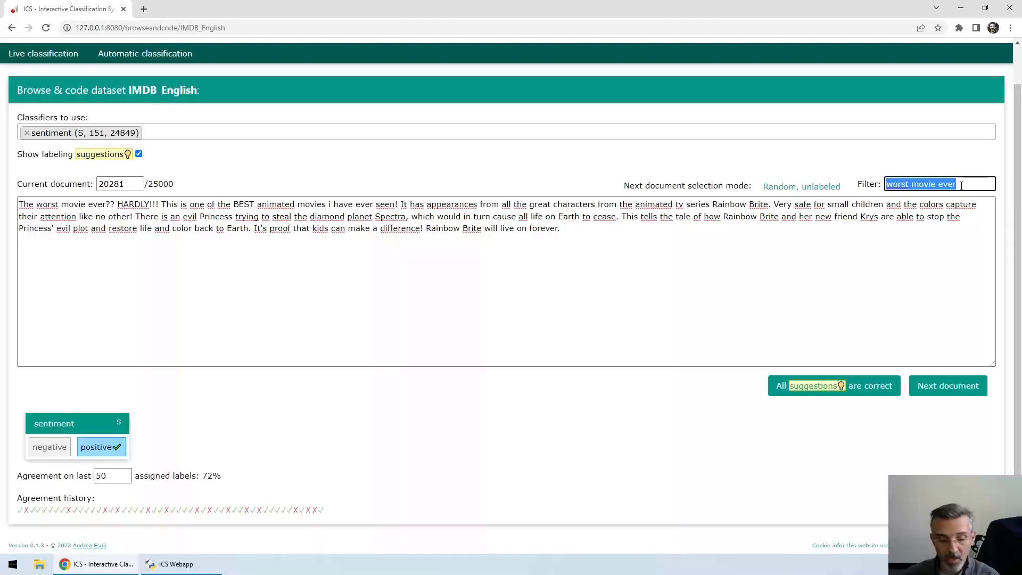
pyautogui.write('reikwjefk')
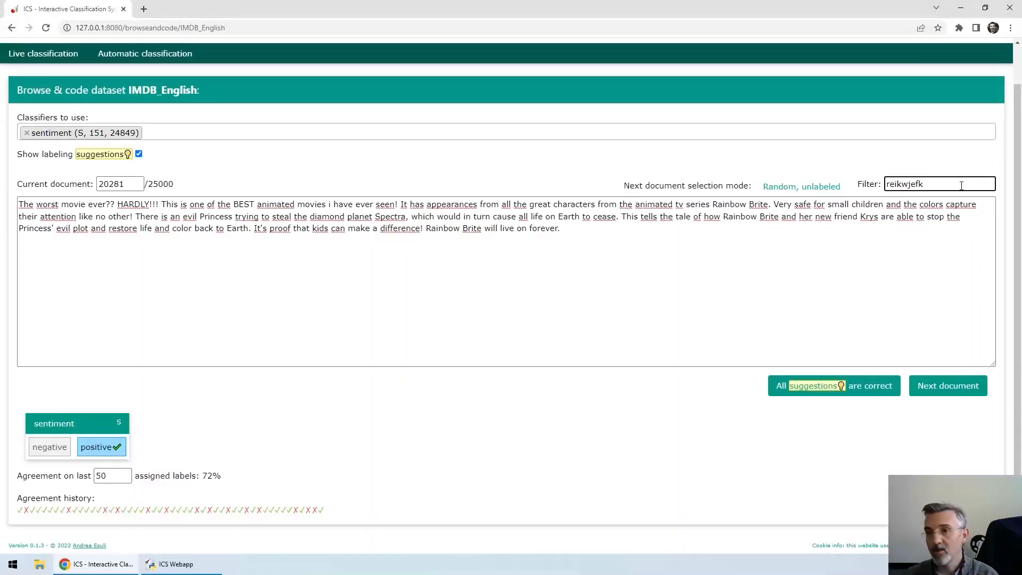
pyautogui.press('Return')
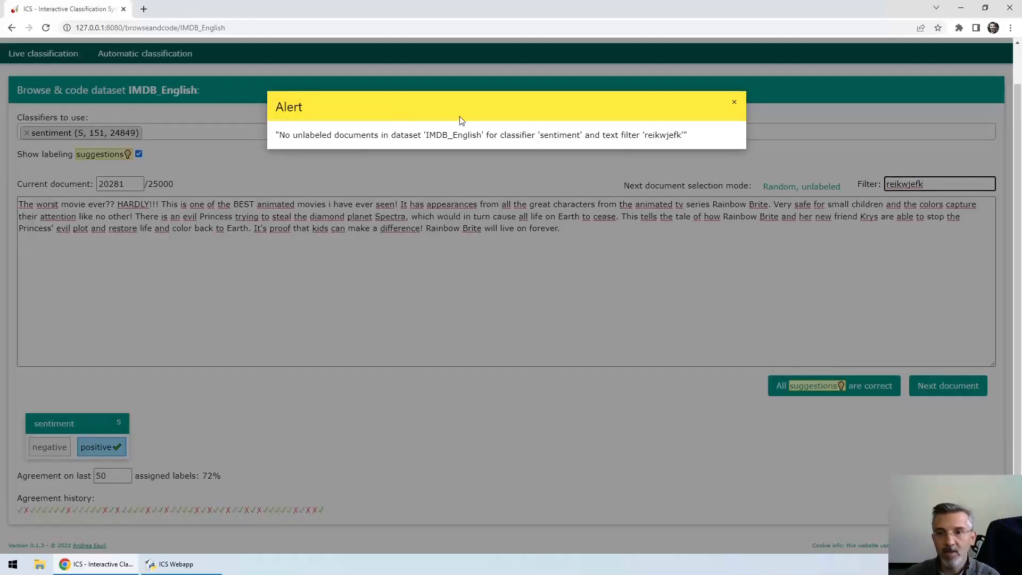
pyautogui.click(734, 102)
pyautogui.doubleClick(915, 184)
pyautogui.press('BackSpace')
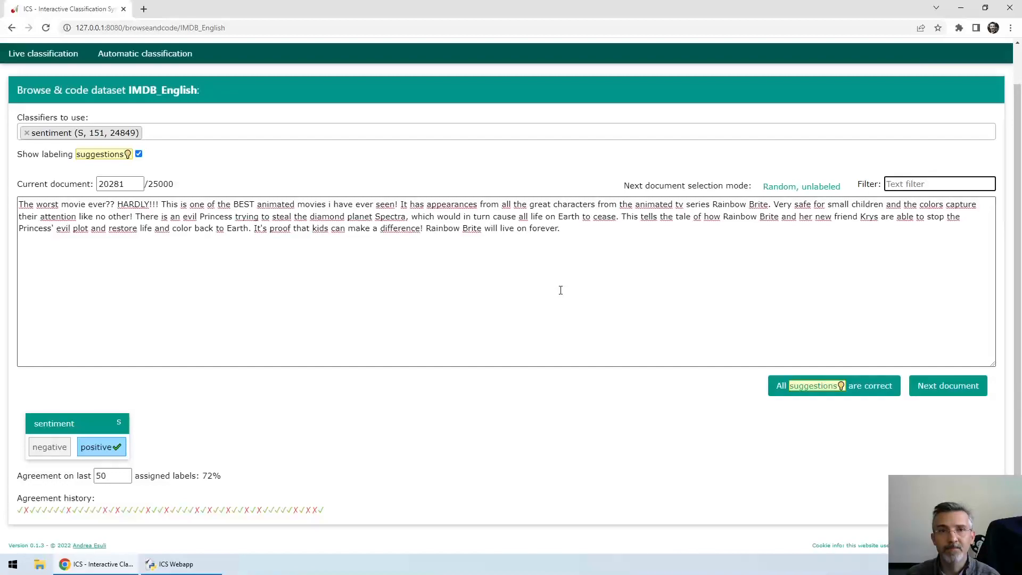
# Step: Open live classification for the sentiment classifier, and examine the labels in the list of IMDB_English documents classified by sentiment
pyautogui.click(41, 55)
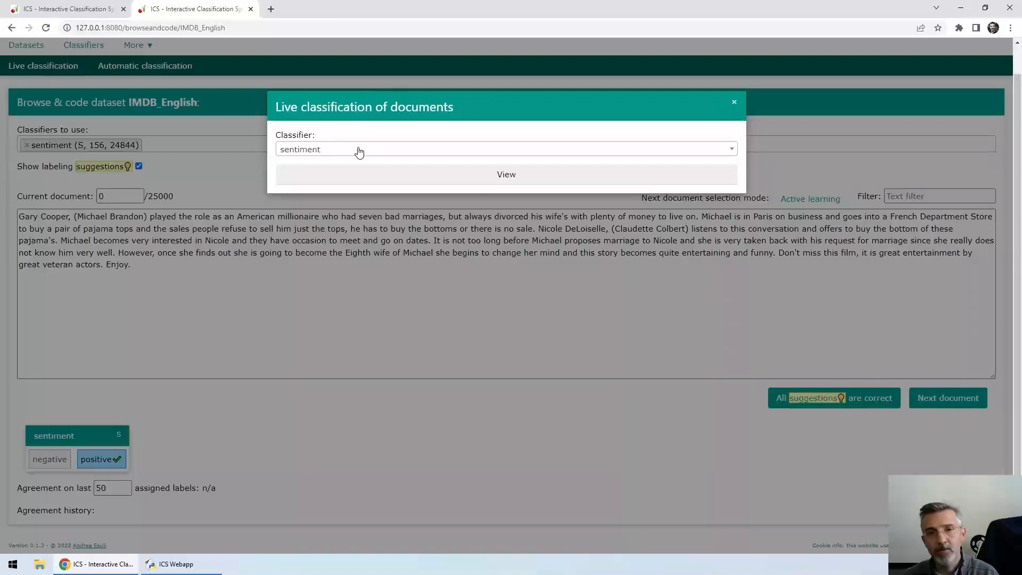
pyautogui.click(392, 179)
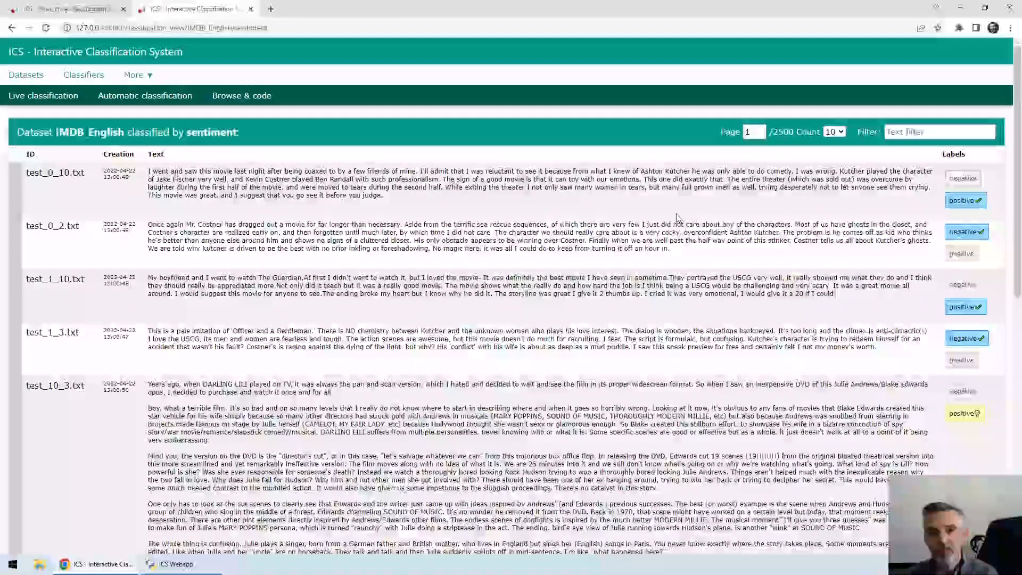
pyautogui.scroll(-3, 676, 219)
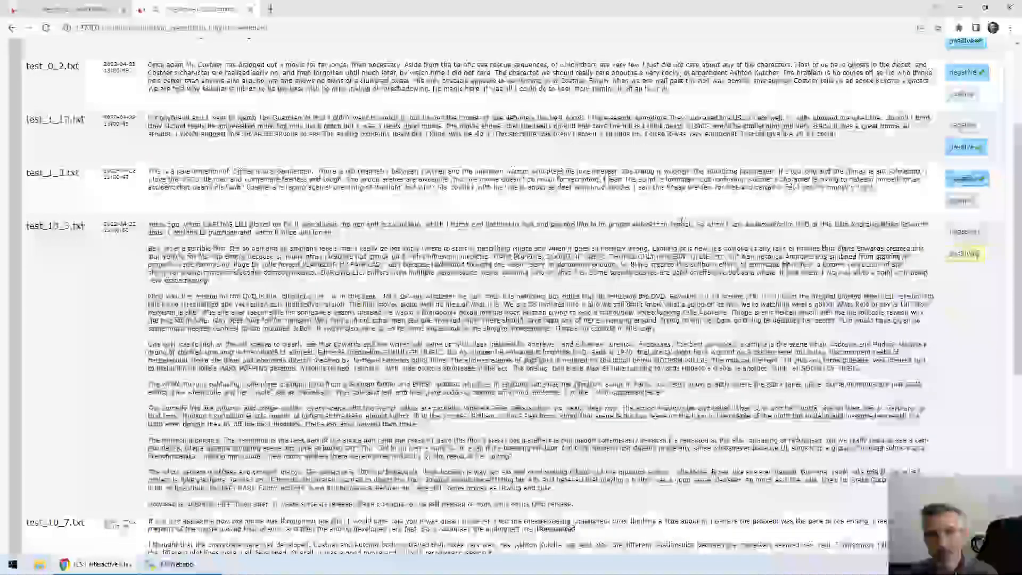
pyautogui.scroll(-1, 681, 221)
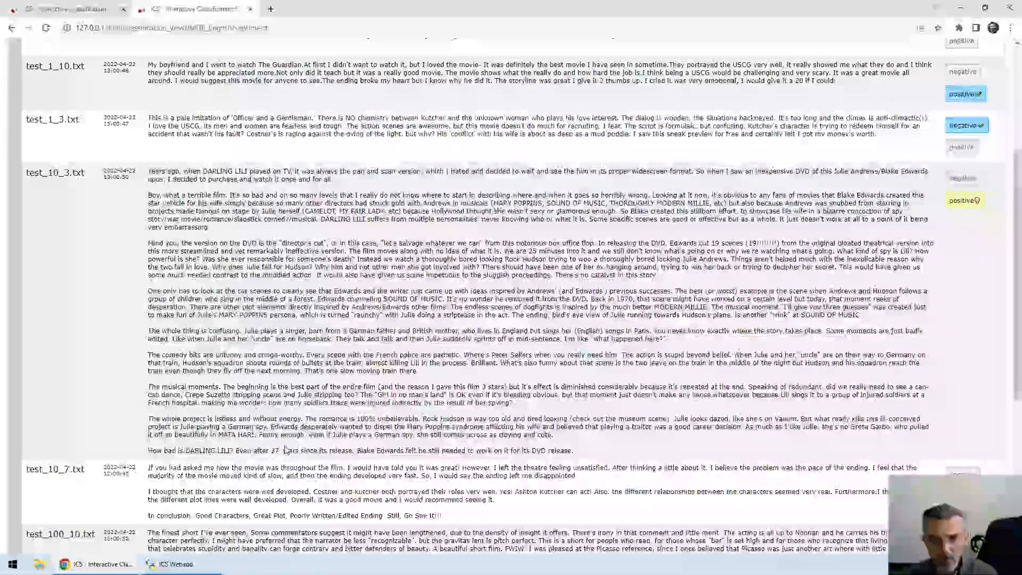
# Step: Label document test_10_3.txt as negative, and review the suggested labels of the remaining documents on the page
pyautogui.click(964, 179)
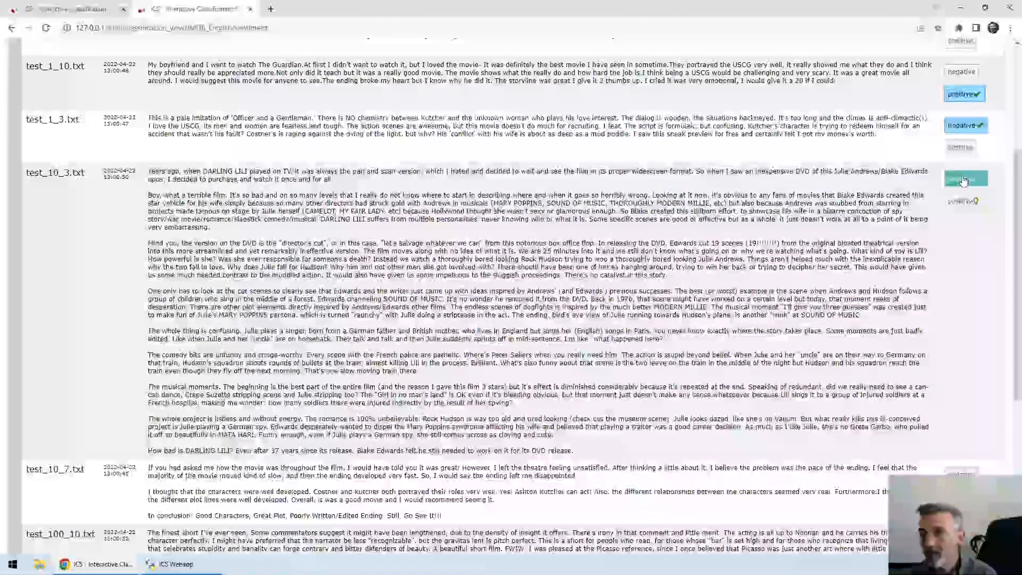
pyautogui.scroll(-4, 964, 181)
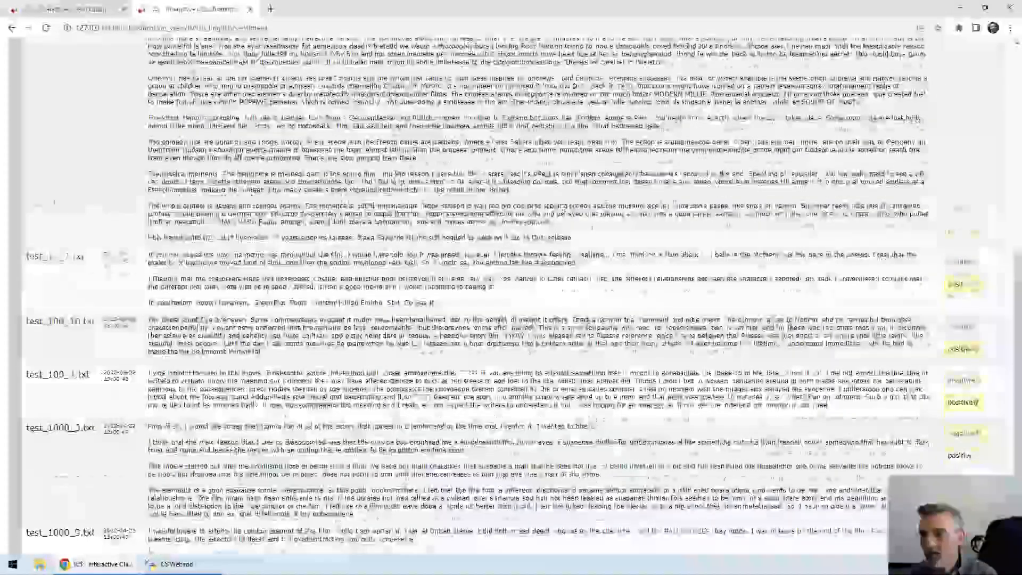
pyautogui.scroll(-2, 793, 331)
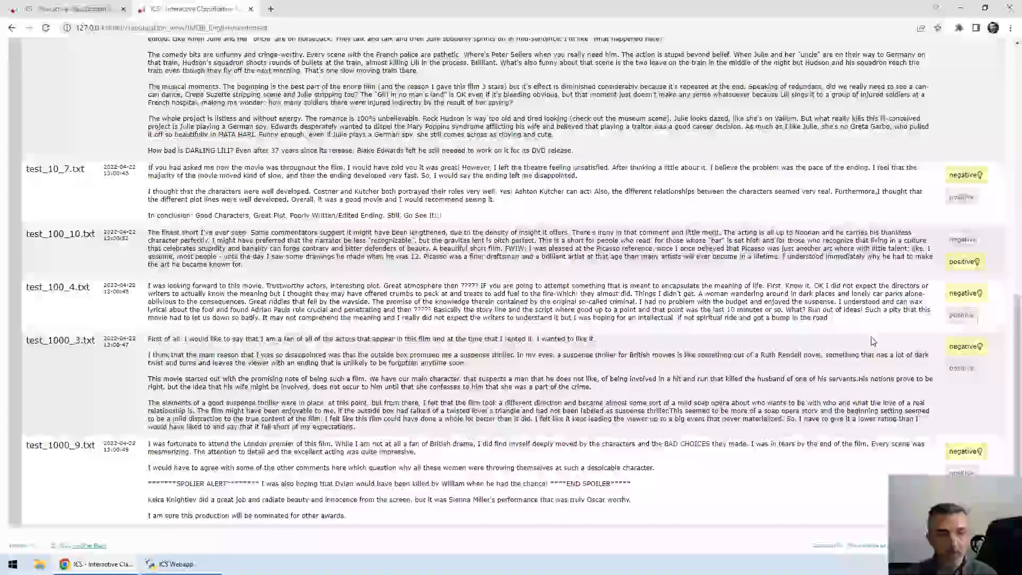
pyautogui.scroll(15, 873, 341)
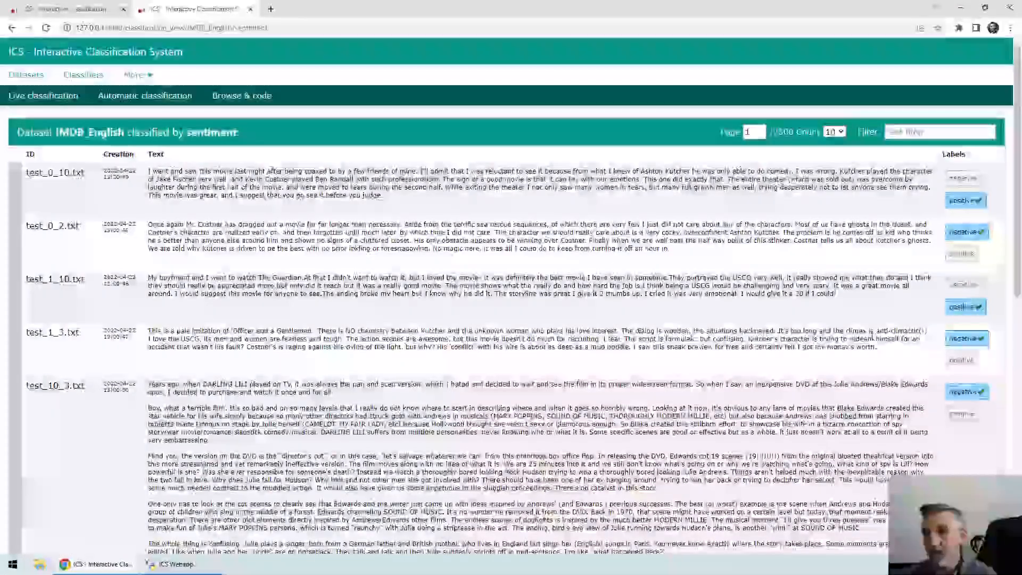
# Step: Go to page 3 of the classified documents, and filter the list by "worst movie ever"
pyautogui.click(761, 130)
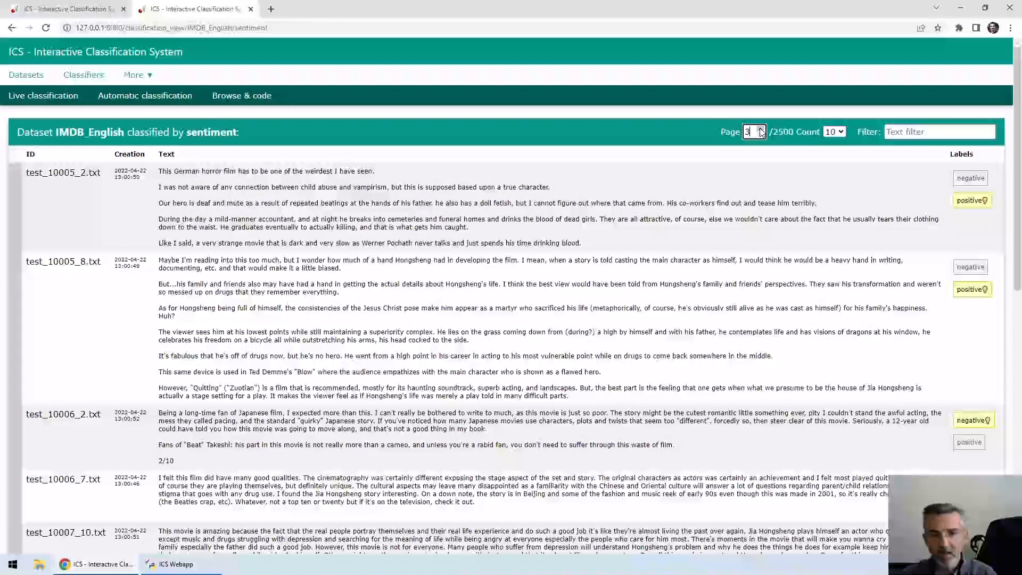
pyautogui.click(904, 131)
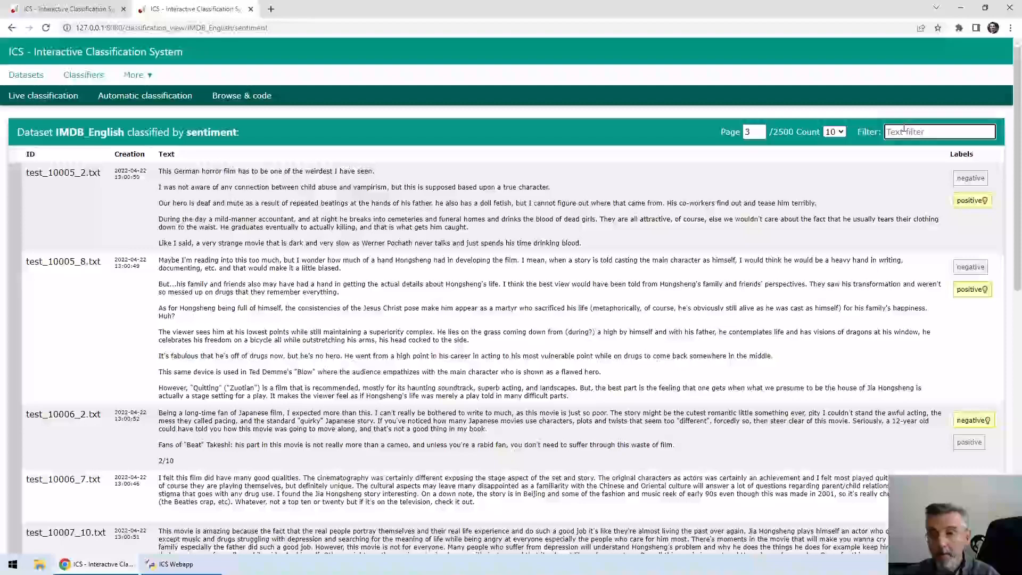
pyautogui.write('worst movi')
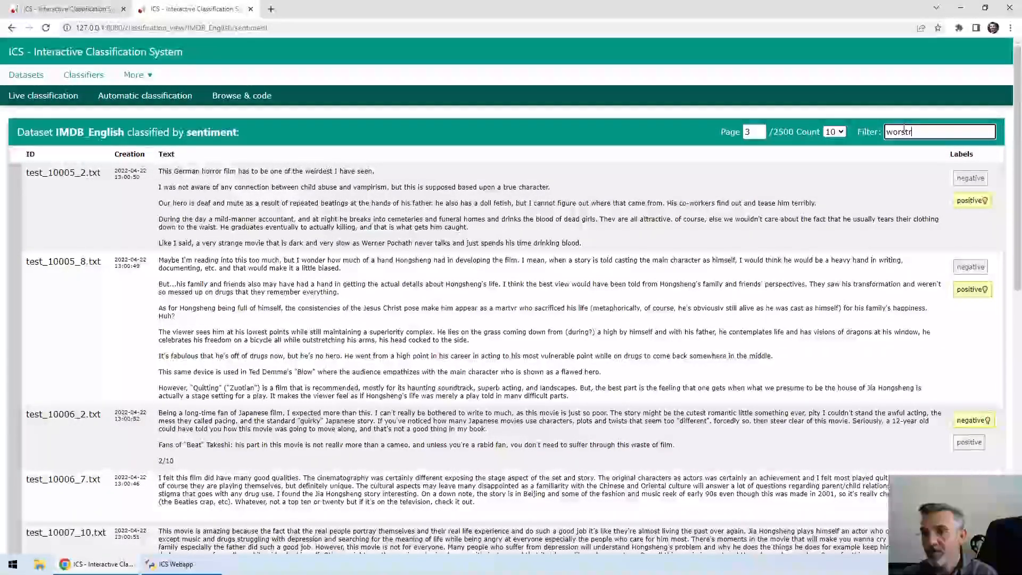
pyautogui.write('e ever')
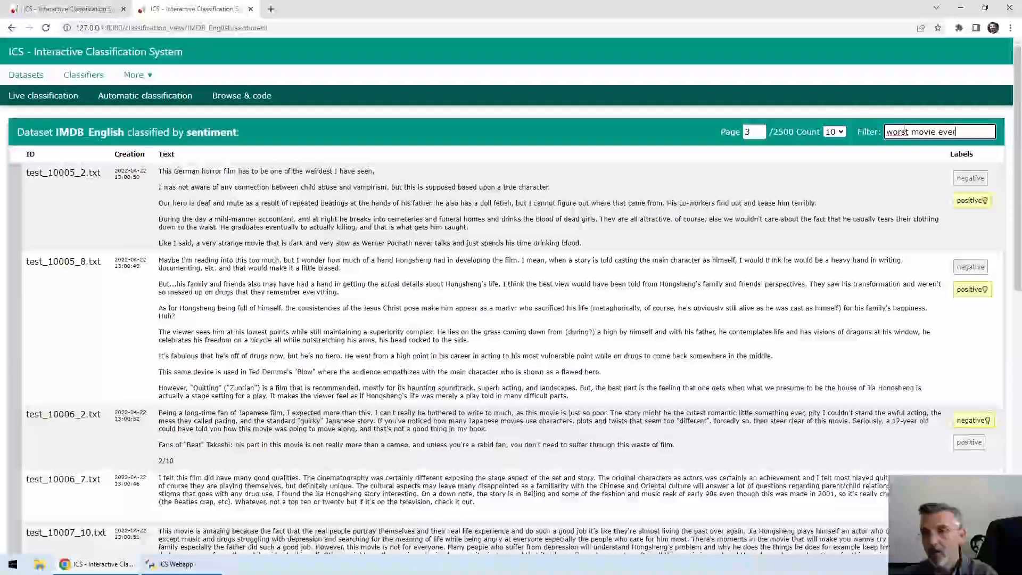
pyautogui.press('Return')
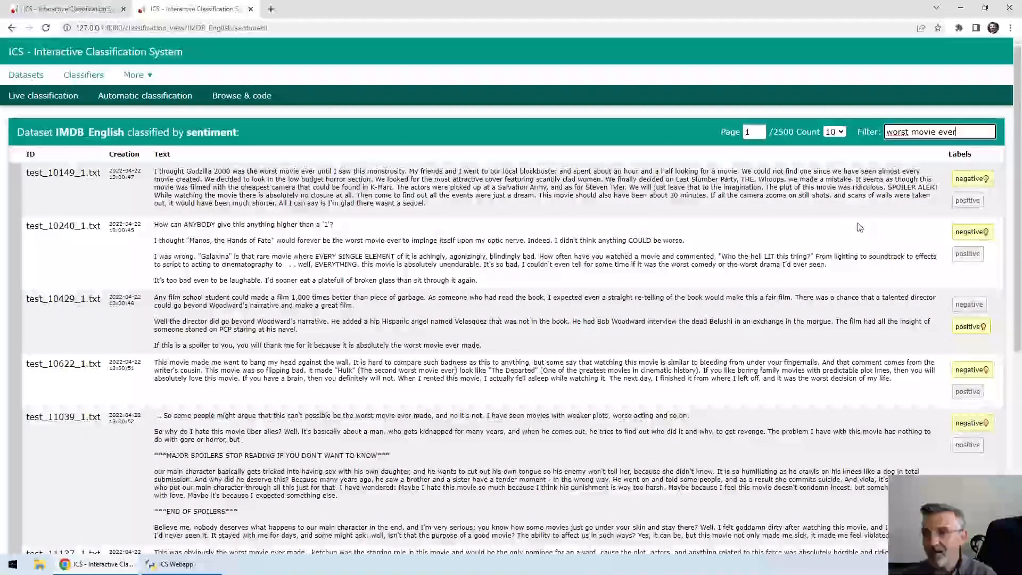
# Step: Label the first three filtered documents, test_10149_1.txt, test_10240_1.txt and test_10429_1.txt, as negative
pyautogui.click(974, 181)
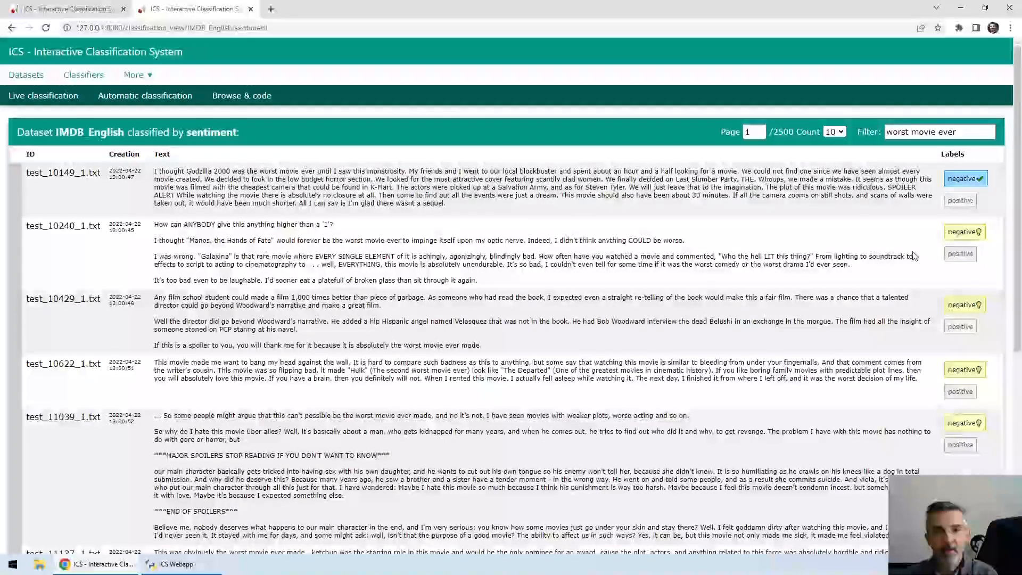
pyautogui.click(962, 231)
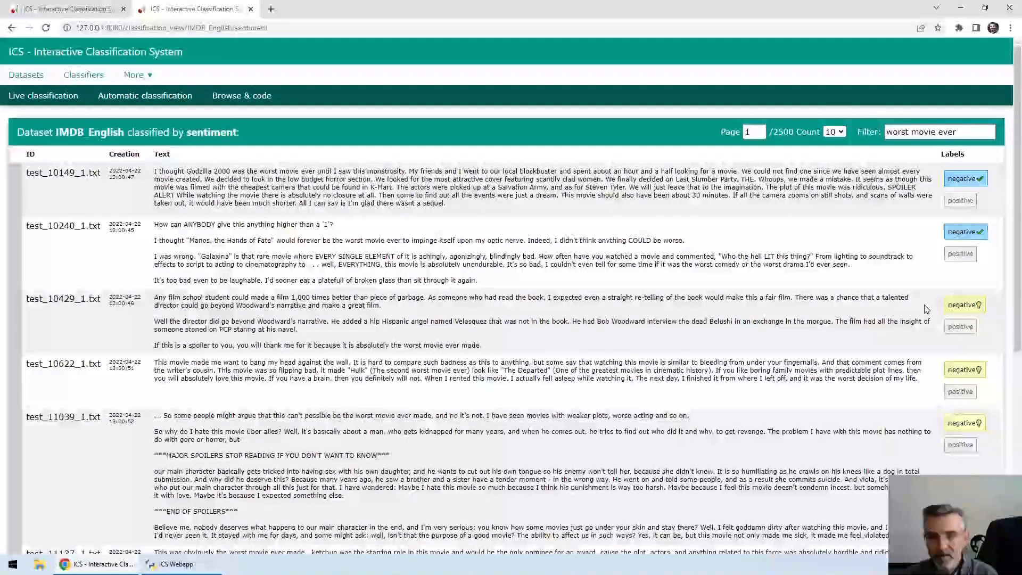
pyautogui.click(963, 305)
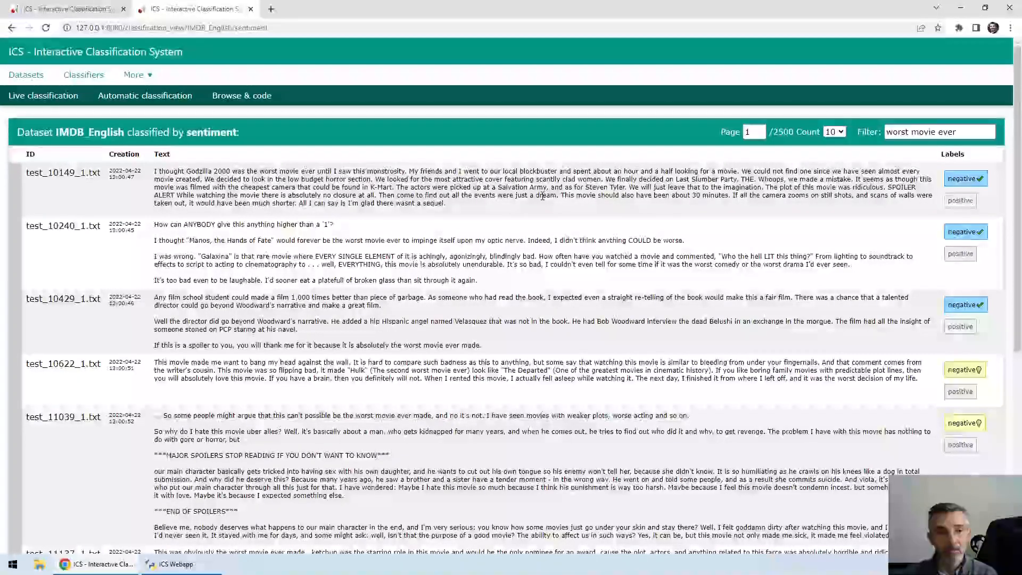
# Step: Start a new automatic classification of the IMDB_English dataset with the sentiment classifier
pyautogui.click(123, 101)
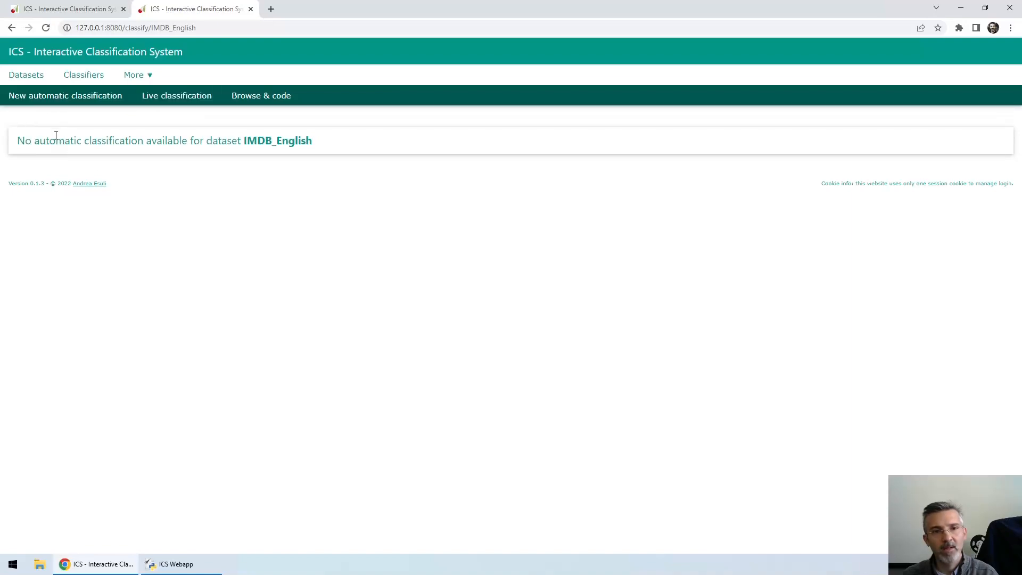
pyautogui.click(31, 101)
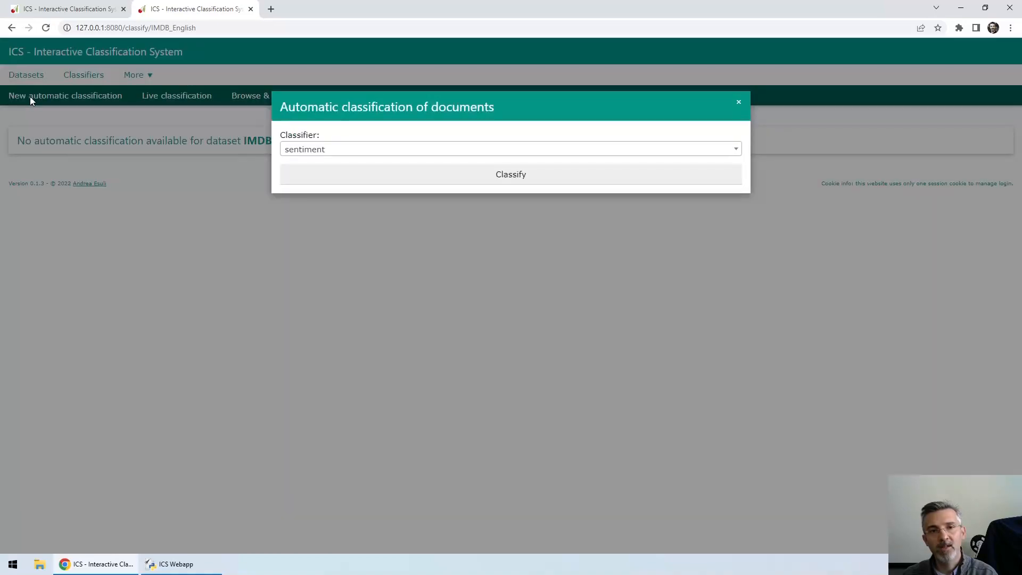
pyautogui.click(308, 152)
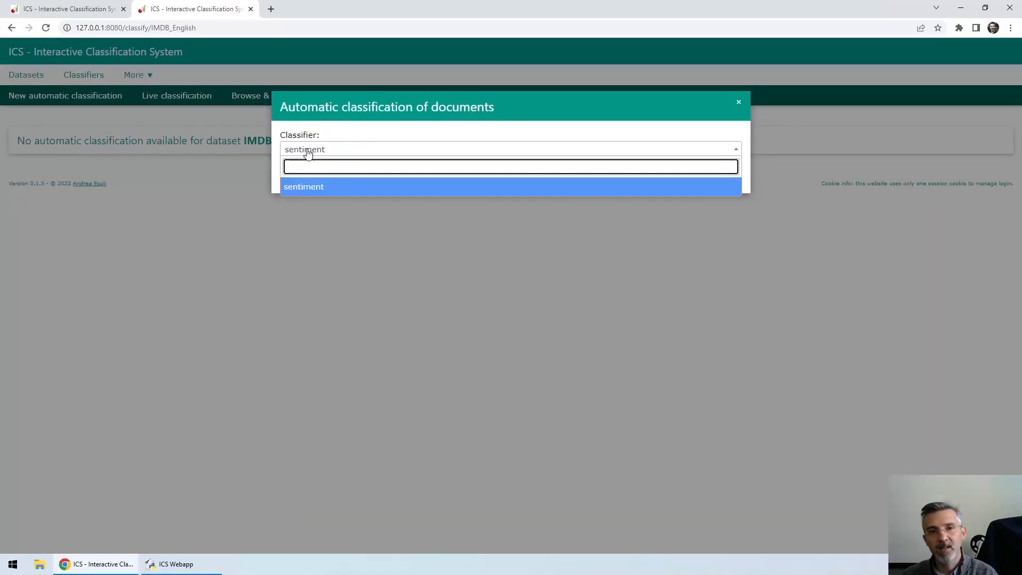
pyautogui.click(305, 187)
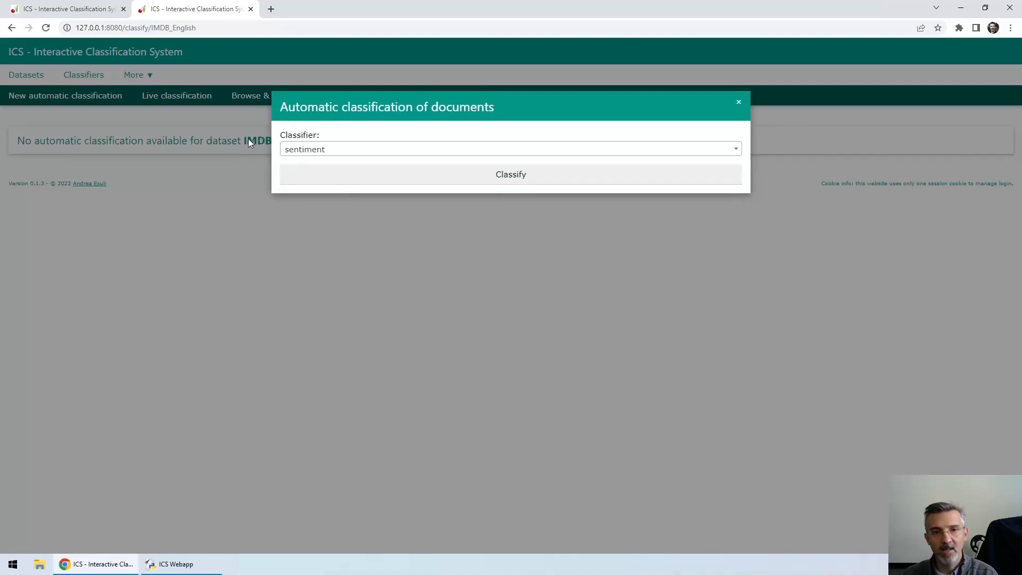
pyautogui.click(502, 182)
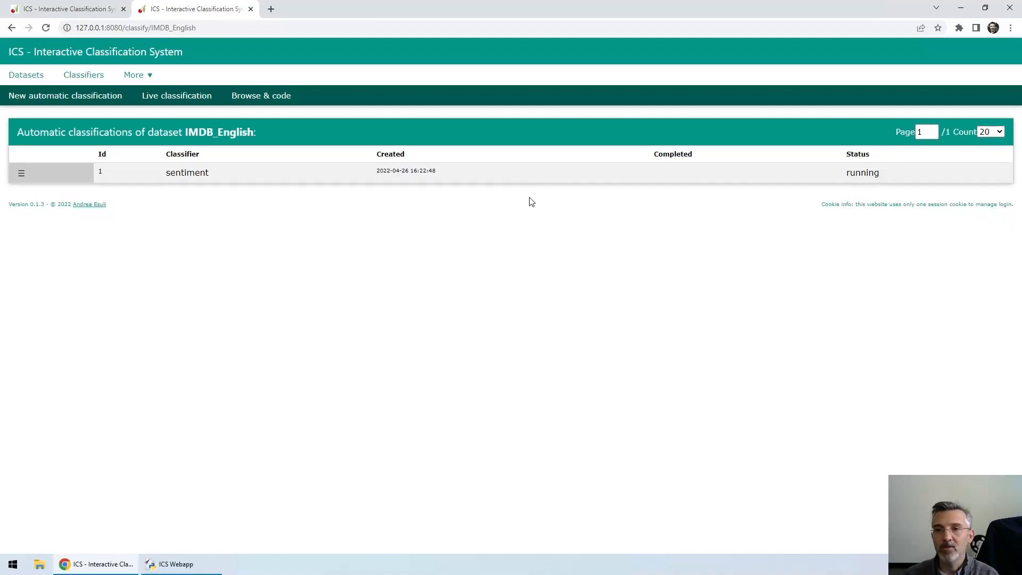
# Step: Look at the datasets and classifiers lists, and return to the automatic classifications of IMDB_English to check the run's status
pyautogui.moveTo(83, 182)
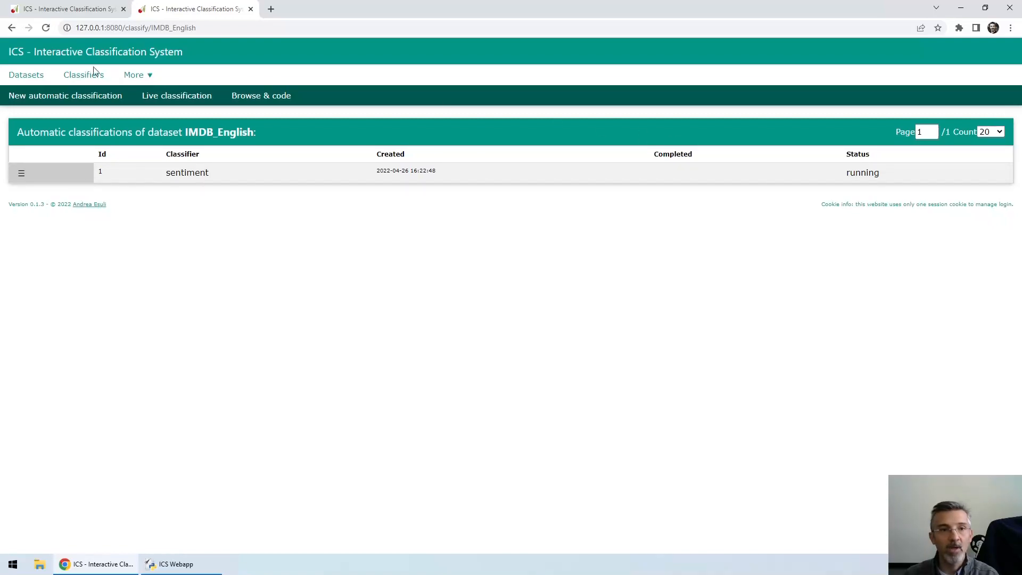
pyautogui.click(13, 78)
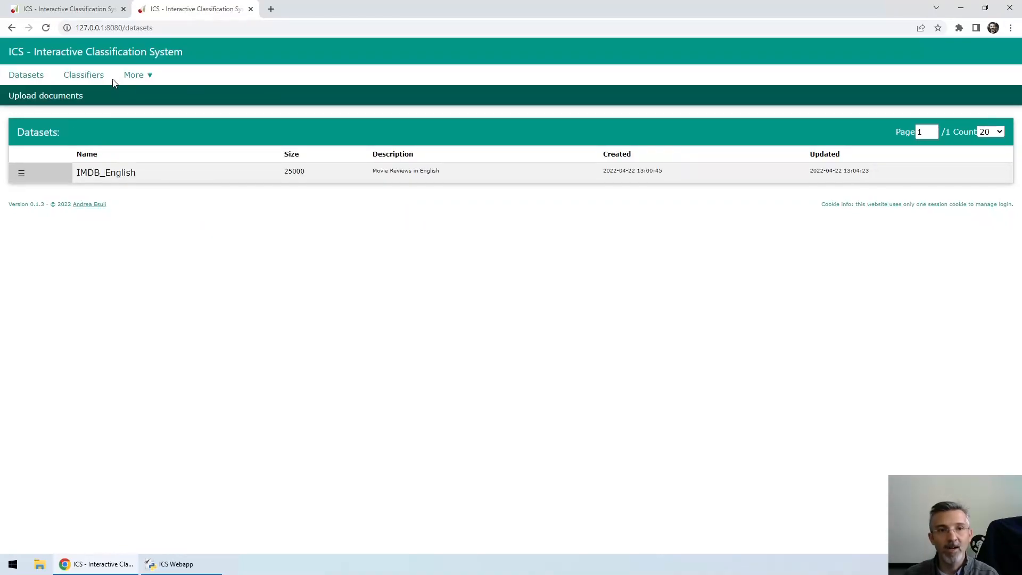
pyautogui.click(88, 77)
pyautogui.click(24, 76)
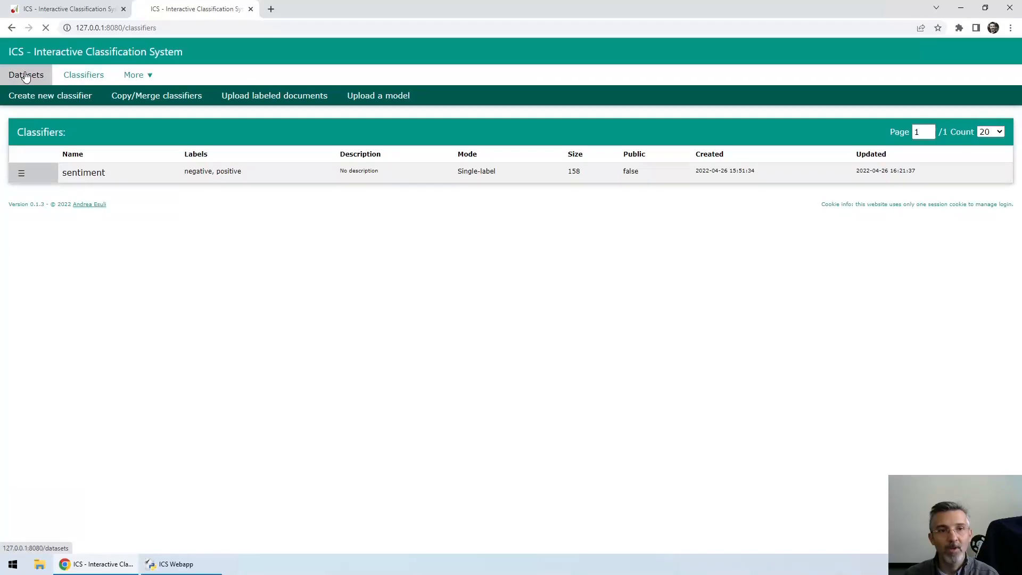
pyautogui.click(22, 171)
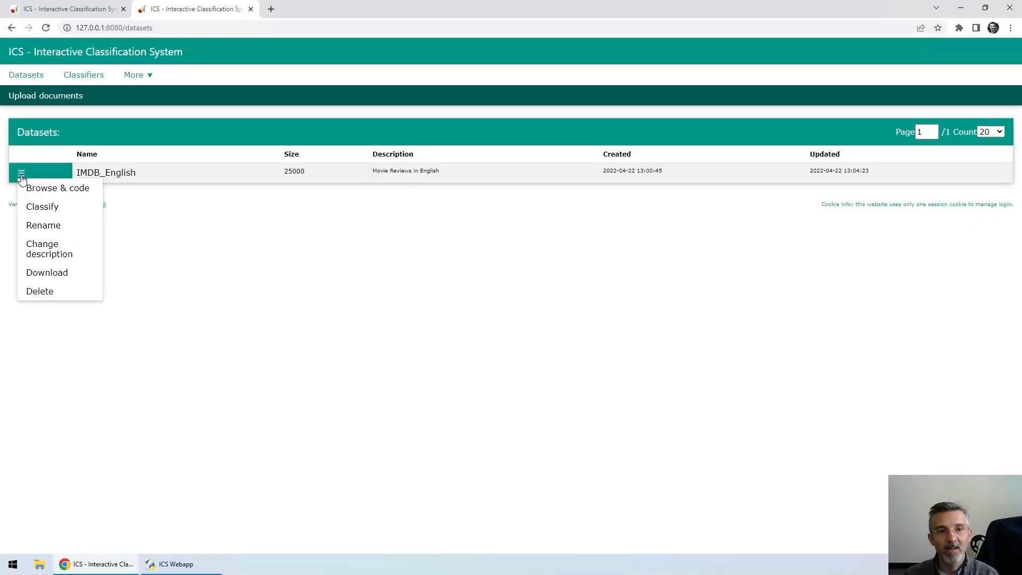
pyautogui.click(40, 208)
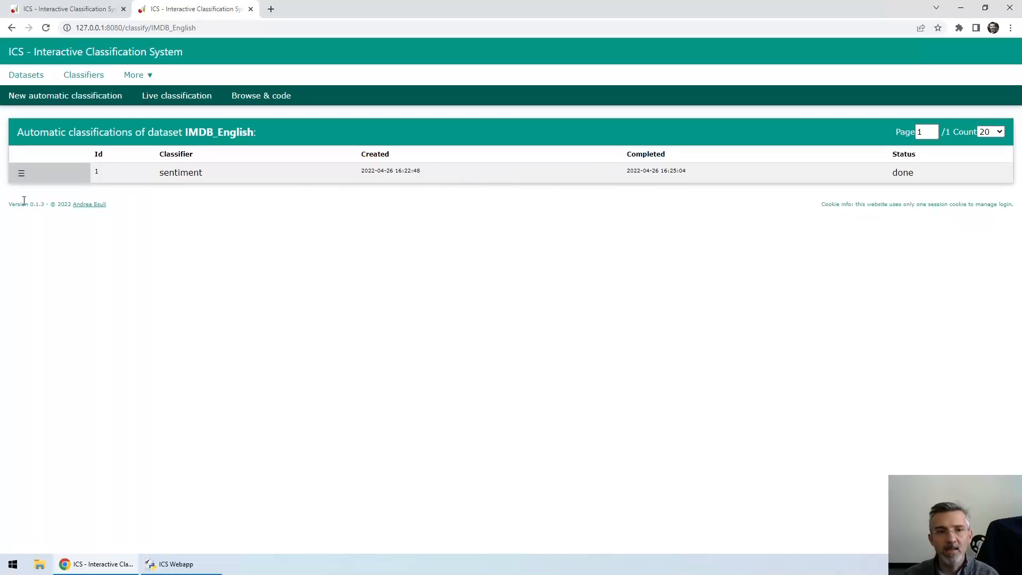
# Step: Revisit the datasets and classifiers overviews, and reopen the IMDB_English classification runs through the dataset's Classify option
pyautogui.click(21, 173)
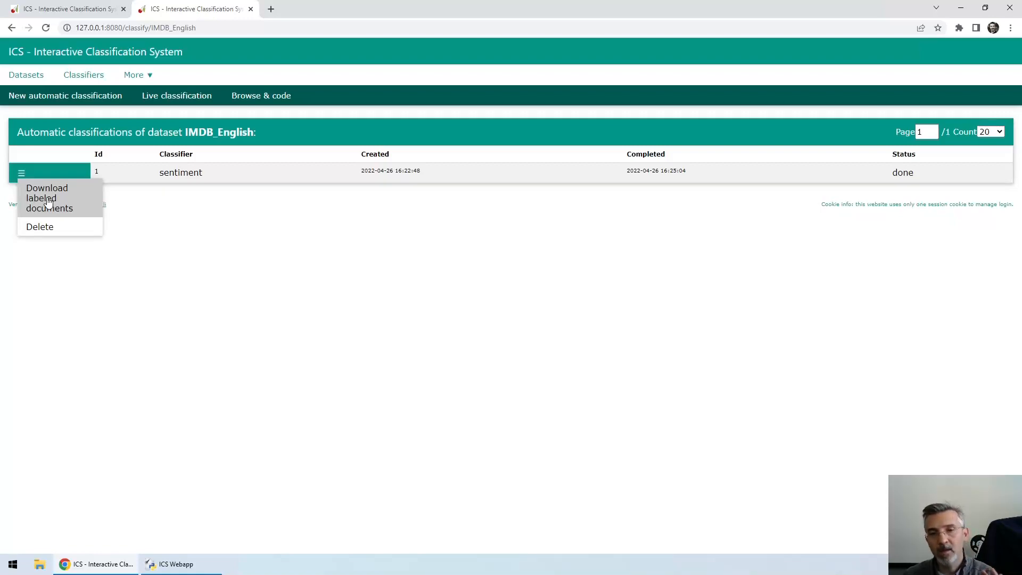
pyautogui.click(15, 80)
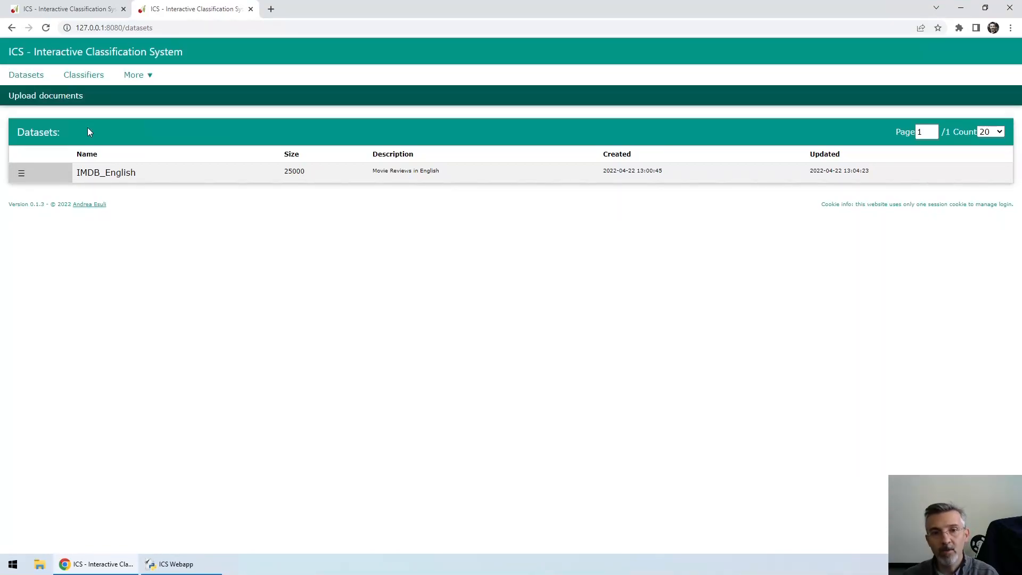
pyautogui.click(84, 76)
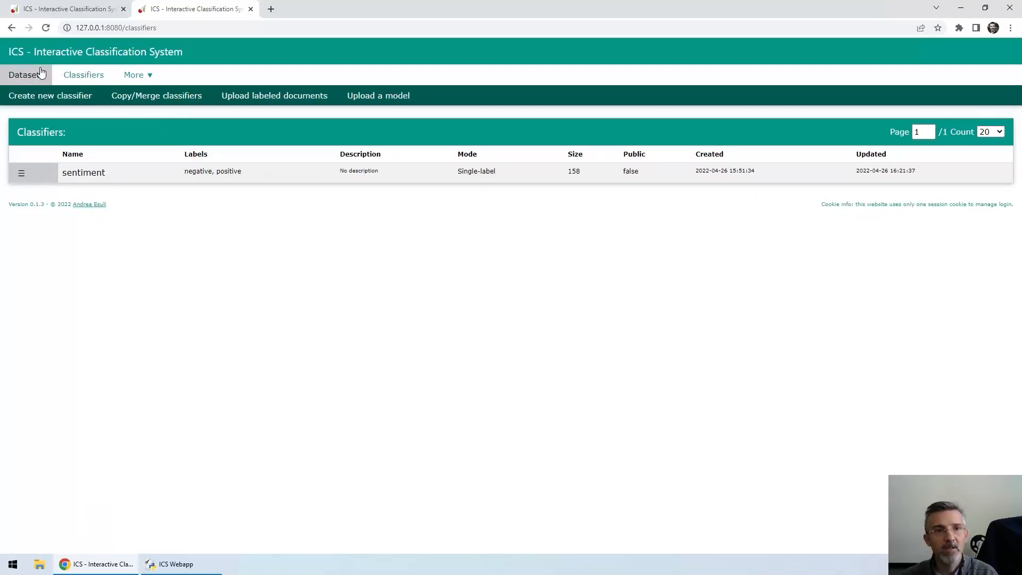
pyautogui.click(24, 78)
pyautogui.click(25, 172)
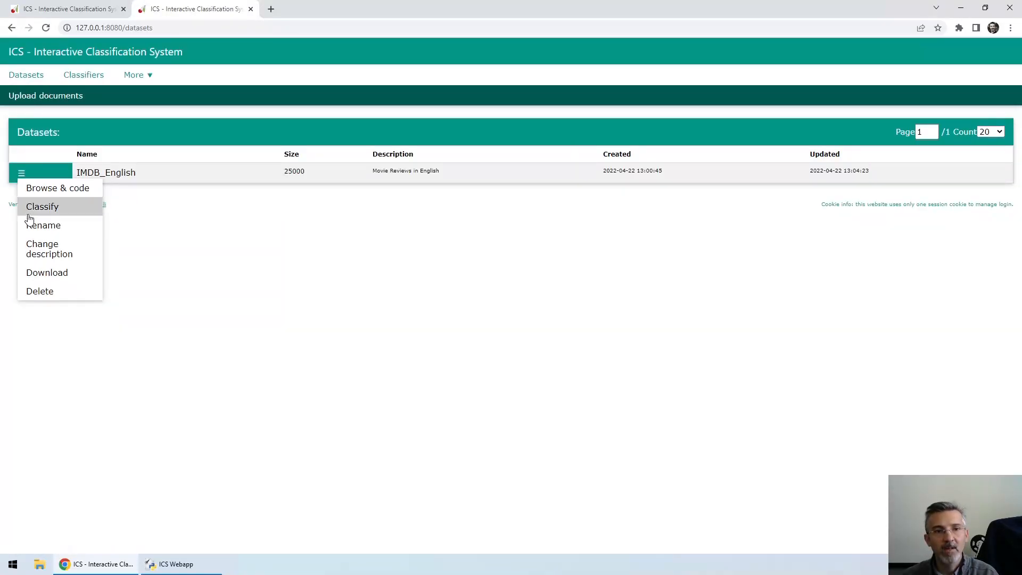
pyautogui.click(31, 206)
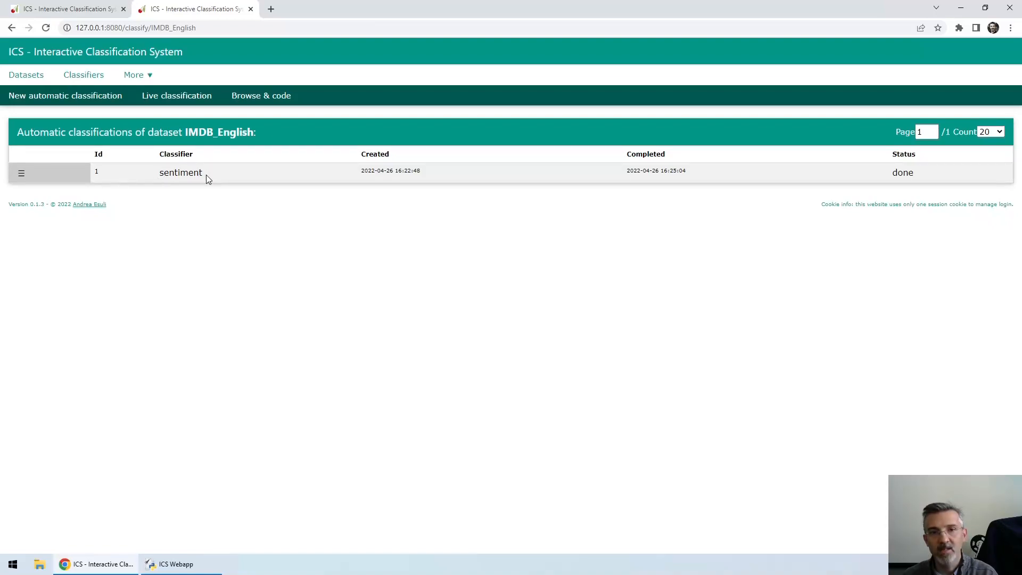
# Step: Download the labeled documents of the sentiment classification, and show the downloaded CSV file in its folder
pyautogui.click(21, 173)
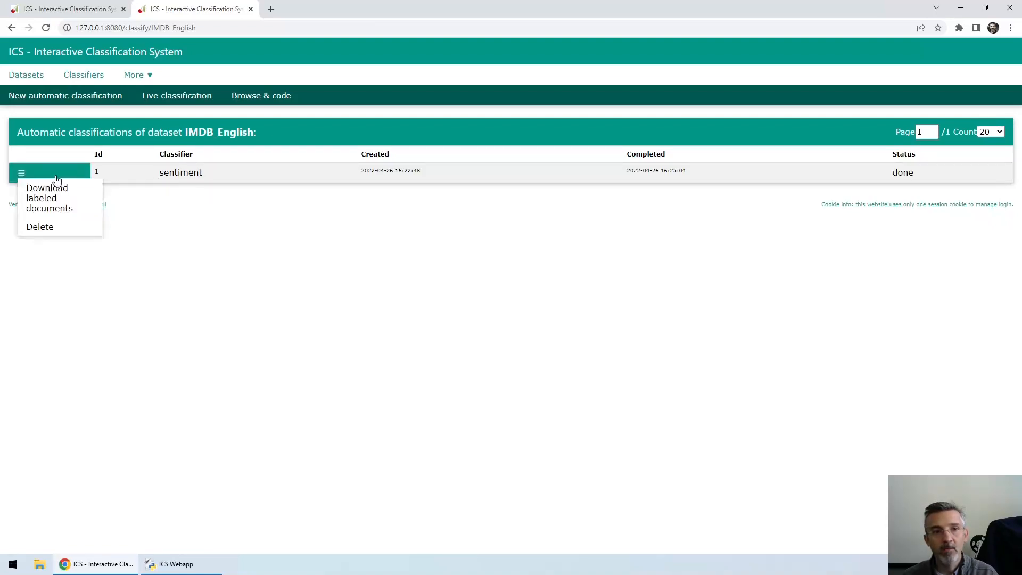
pyautogui.click(33, 200)
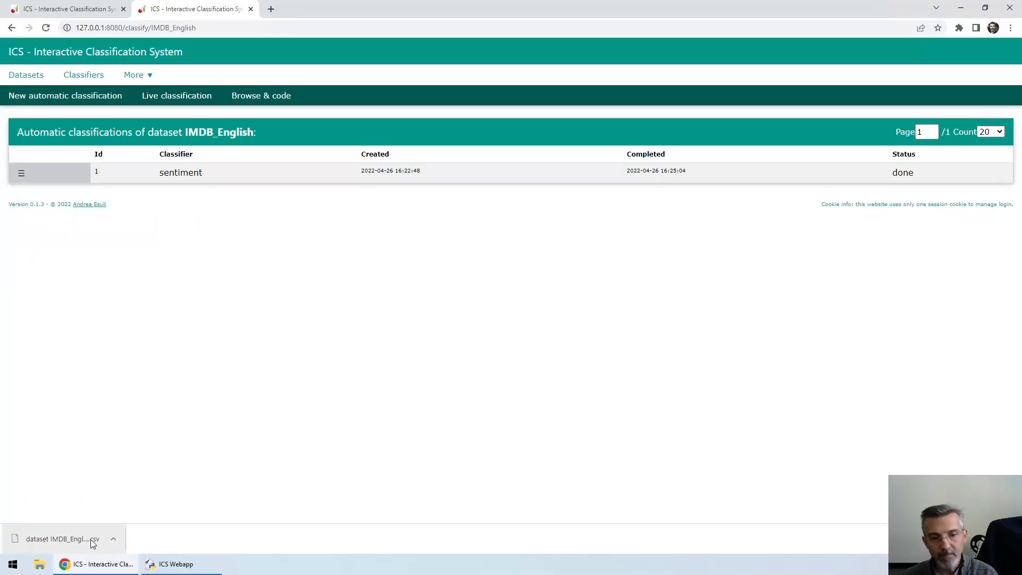
pyautogui.click(113, 538)
pyautogui.click(135, 503)
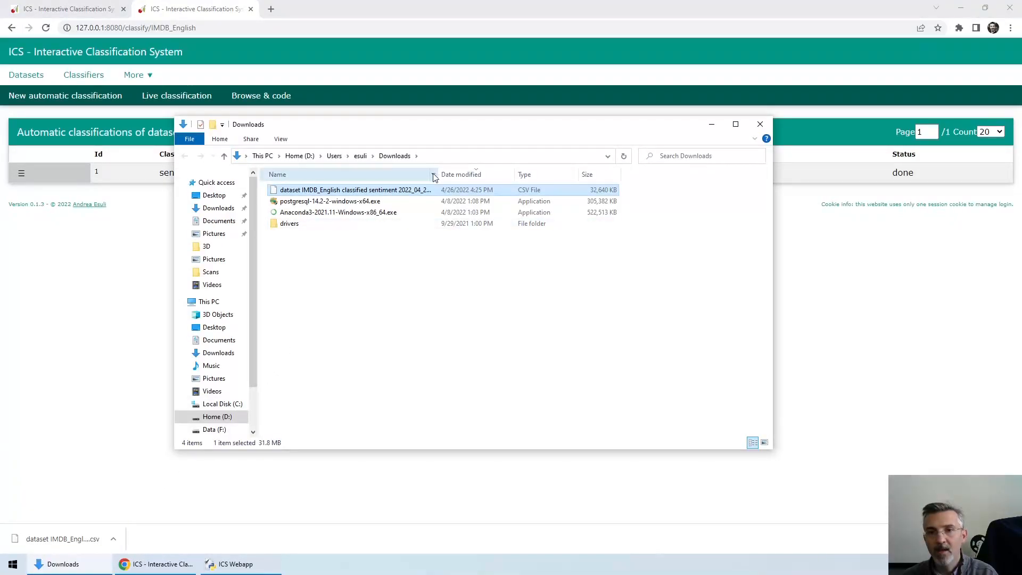
# Step: Widen the Name column to show the full file name, and open the downloaded CSV file in a maximized Notepad++ window
pyautogui.moveTo(437, 174); pyautogui.dragTo(538, 169)
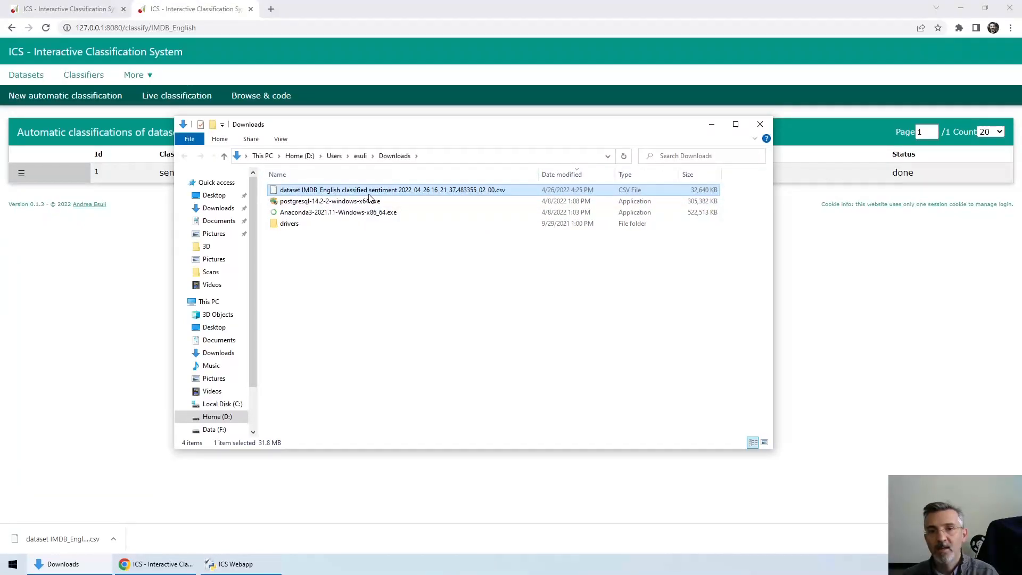
pyautogui.rightClick(417, 190)
pyautogui.click(452, 257)
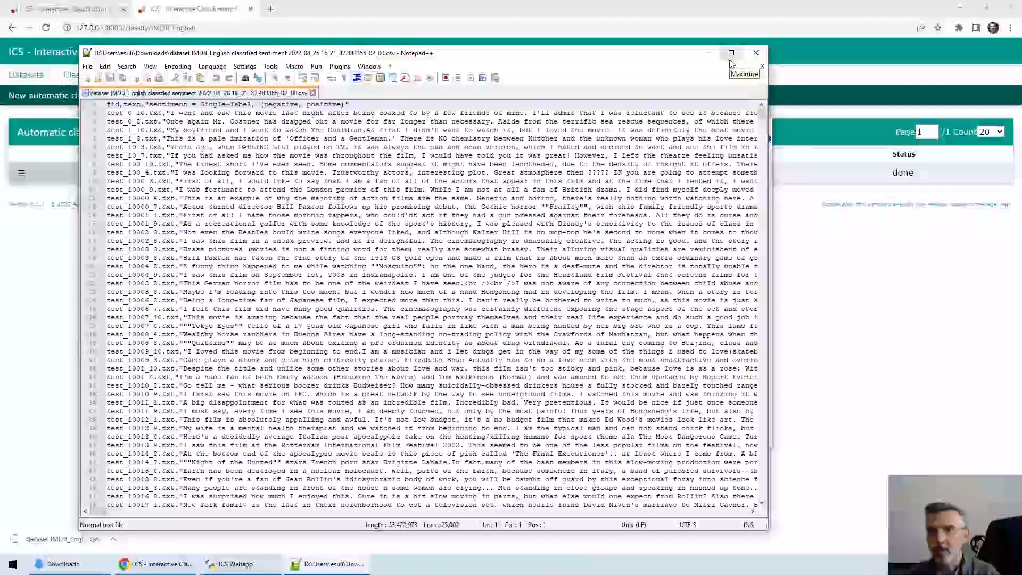
pyautogui.click(732, 54)
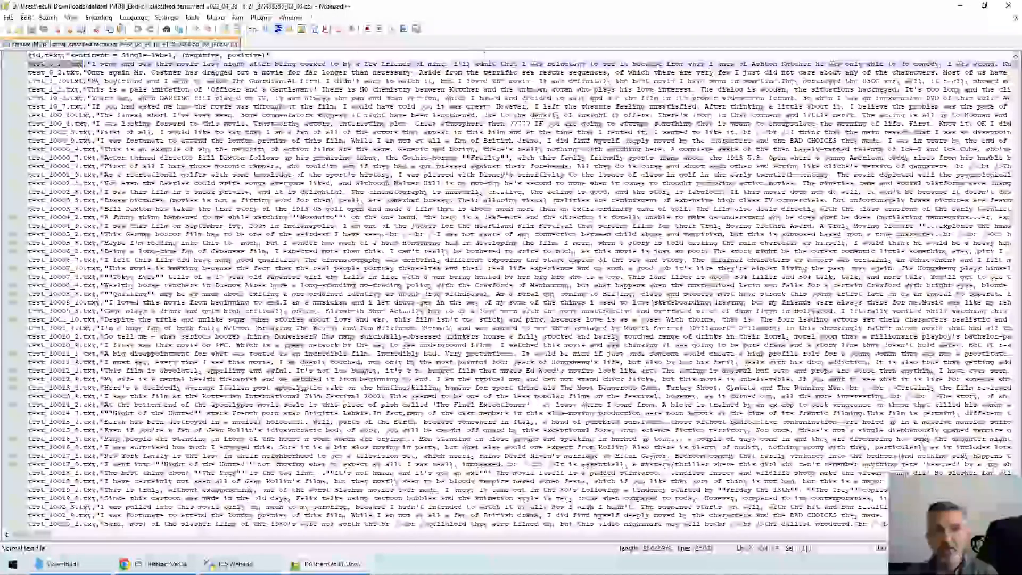
# Step: Examine the sentiment label at the end of the first document's line in the CSV file
pyautogui.press('End')
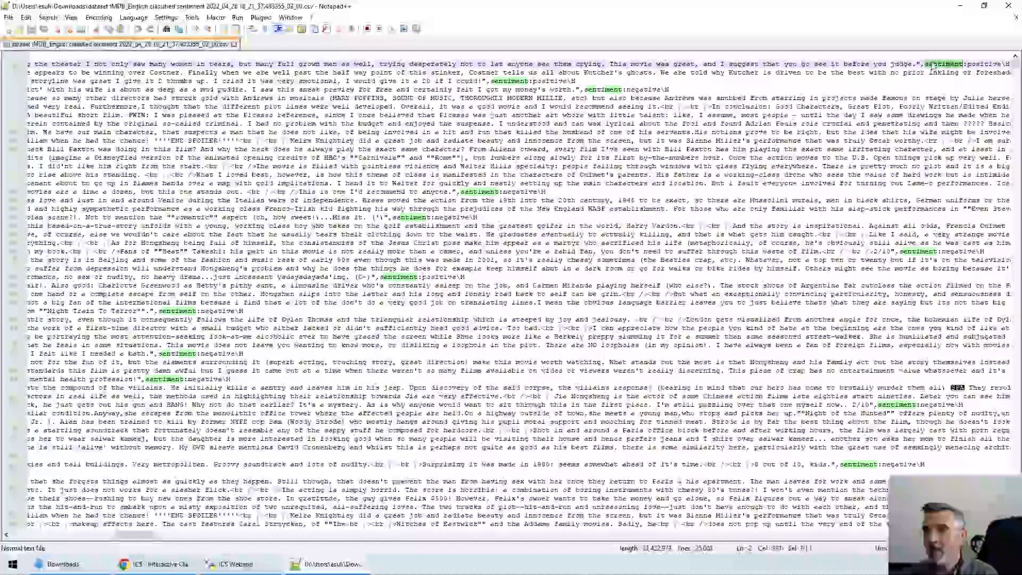
pyautogui.hotkey('shift', 'Home')
pyautogui.click(935, 64)
pyautogui.press('Return')
pyautogui.click(977, 64)
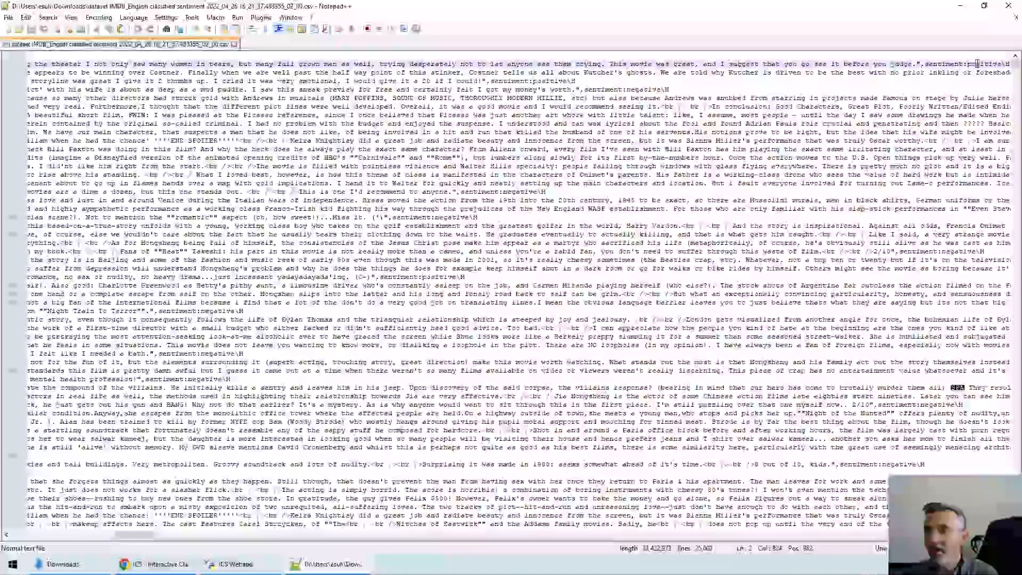
# Step: Examine the markers that follow the sentiment labels at the line ends of several documents in the CSV file
pyautogui.click(1006, 64)
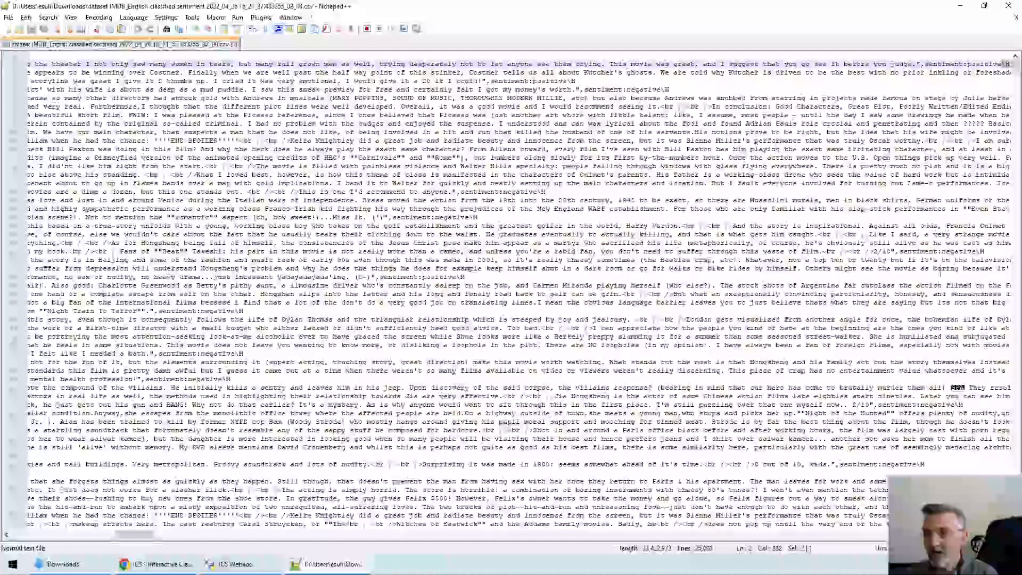
pyautogui.moveTo(955, 405); pyautogui.dragTo(963, 405)
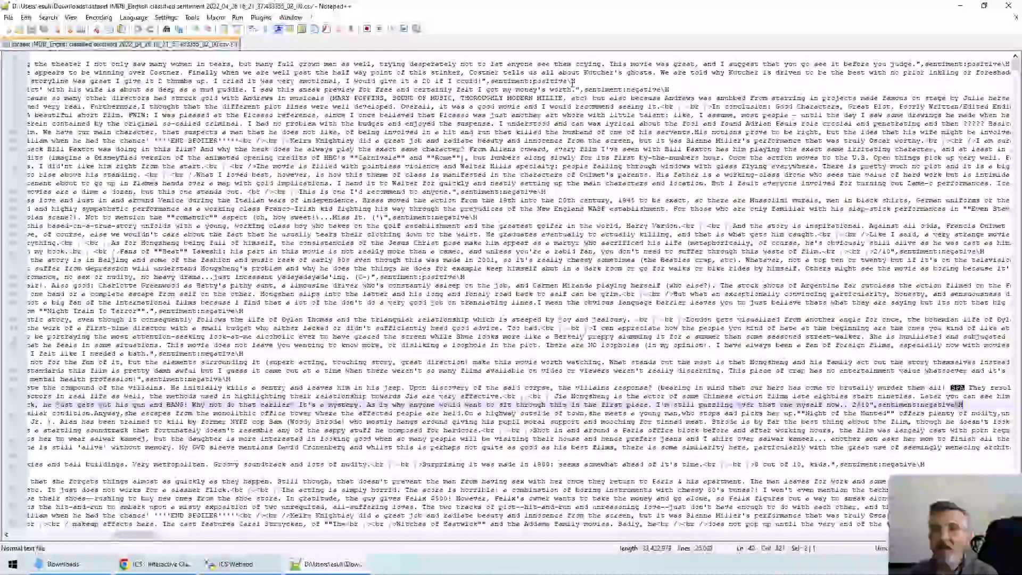
pyautogui.moveTo(567, 81); pyautogui.dragTo(576, 82)
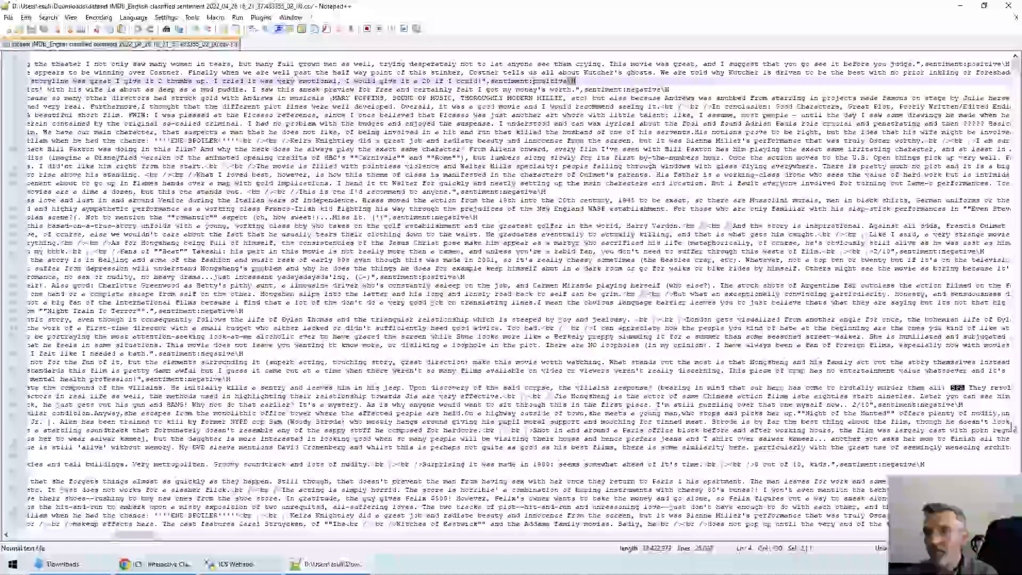
# Step: Find all occurrences of the "\M" marker in the current document, and close the search results
pyautogui.moveTo(956, 405); pyautogui.dragTo(975, 405)
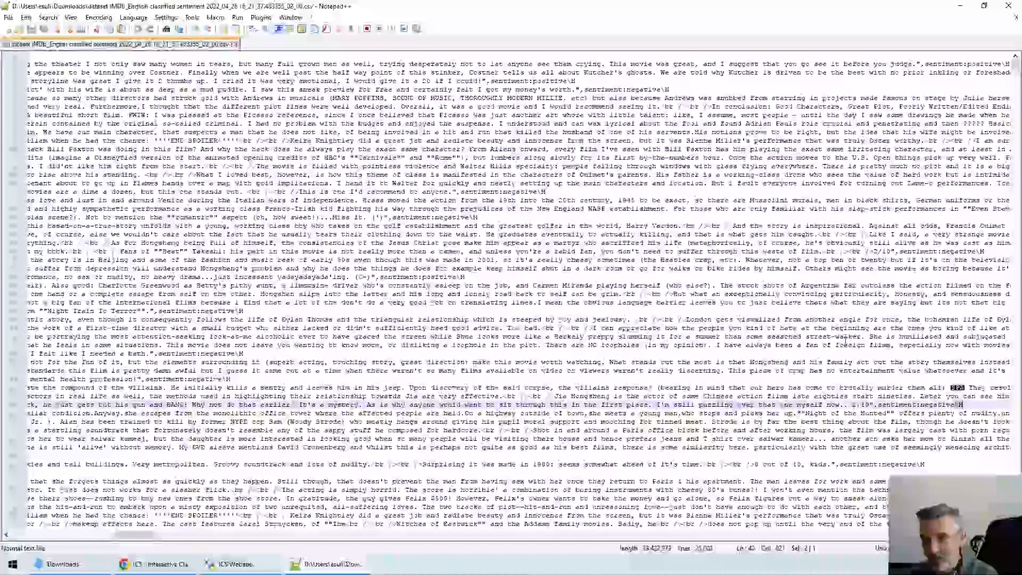
pyautogui.hotkey('ctrl', 'f')
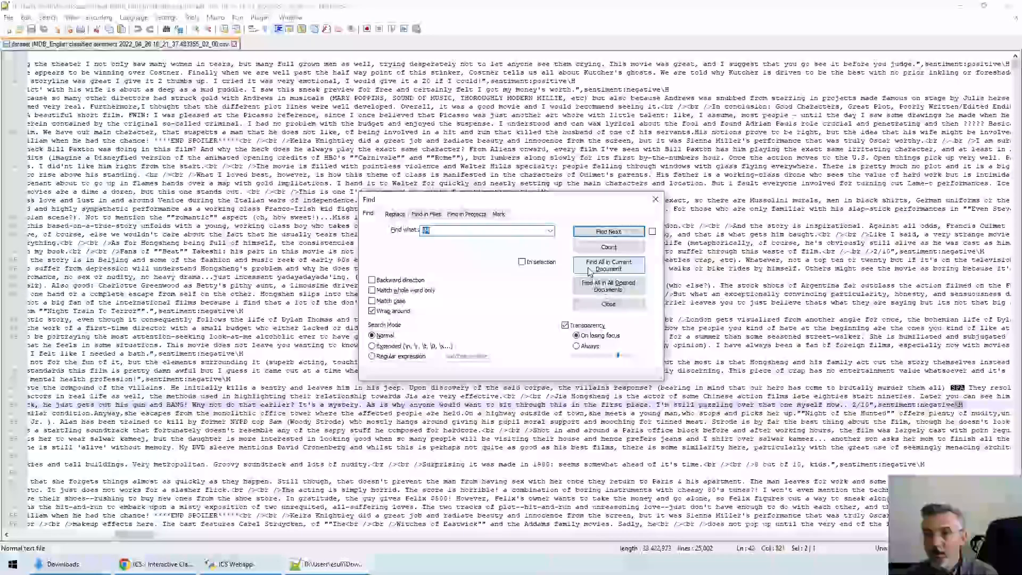
pyautogui.click(599, 274)
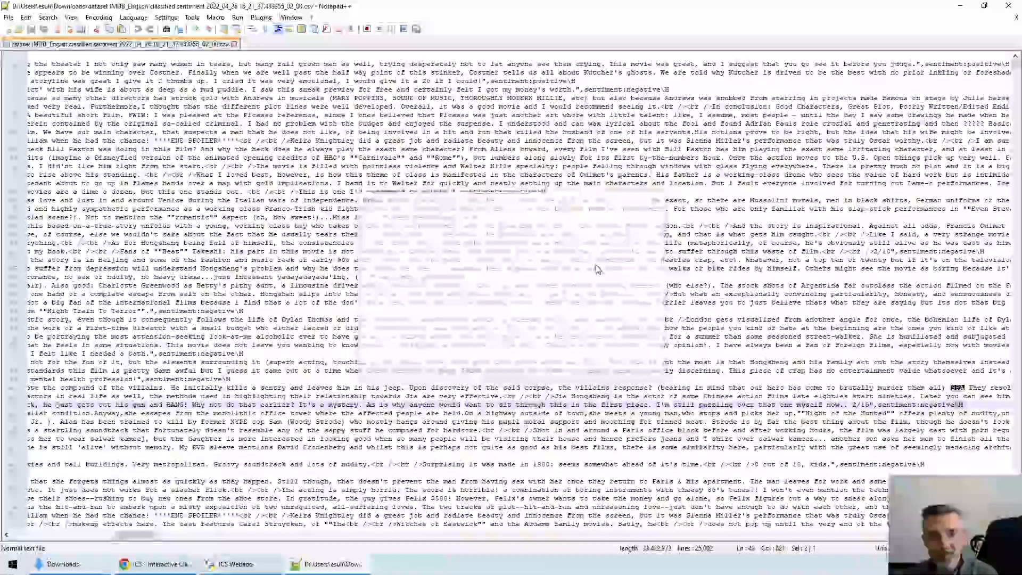
pyautogui.click(599, 270)
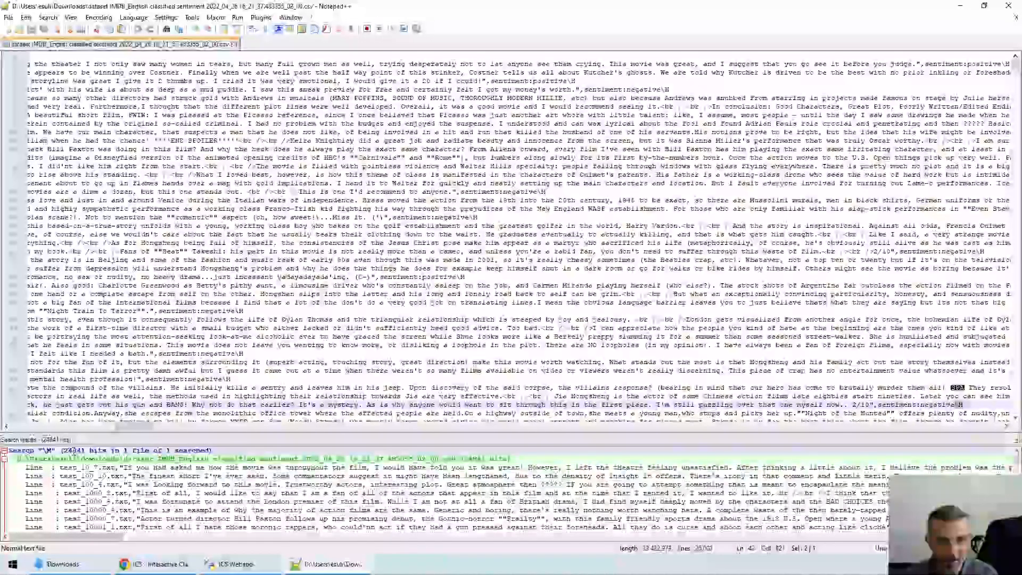
pyautogui.click(253, 328)
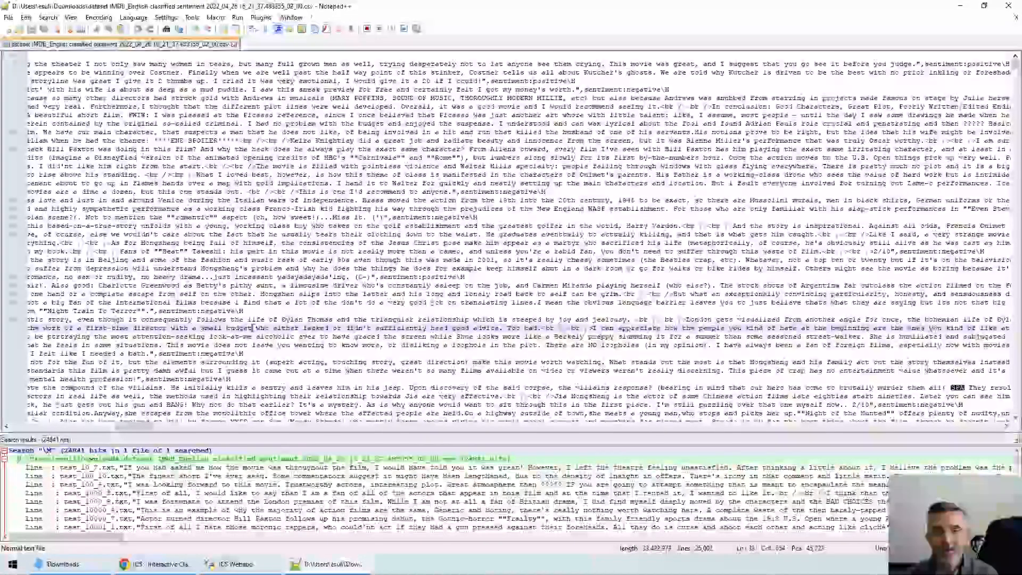
pyautogui.click(246, 313)
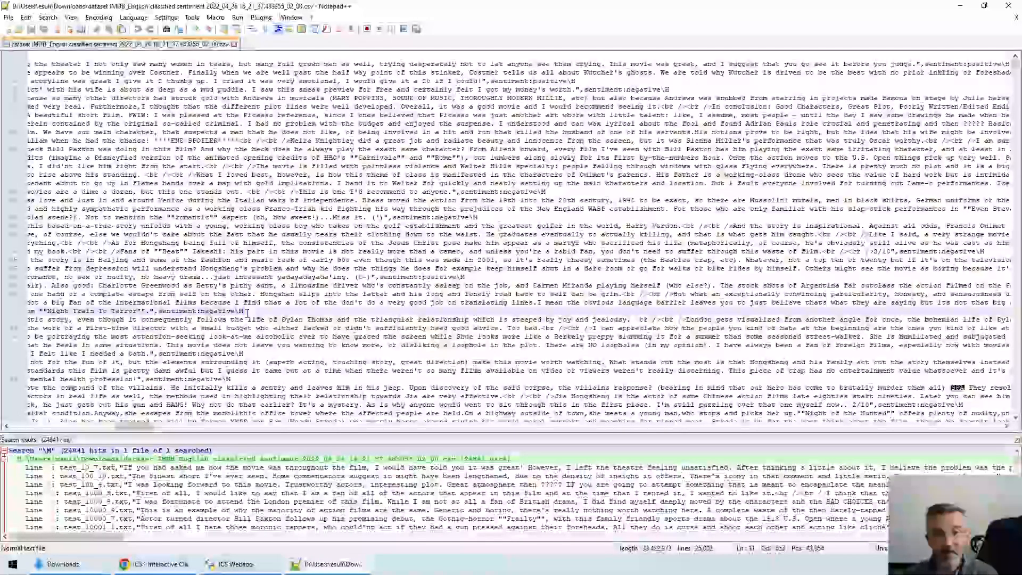
pyautogui.click(1017, 441)
pyautogui.click(1016, 441)
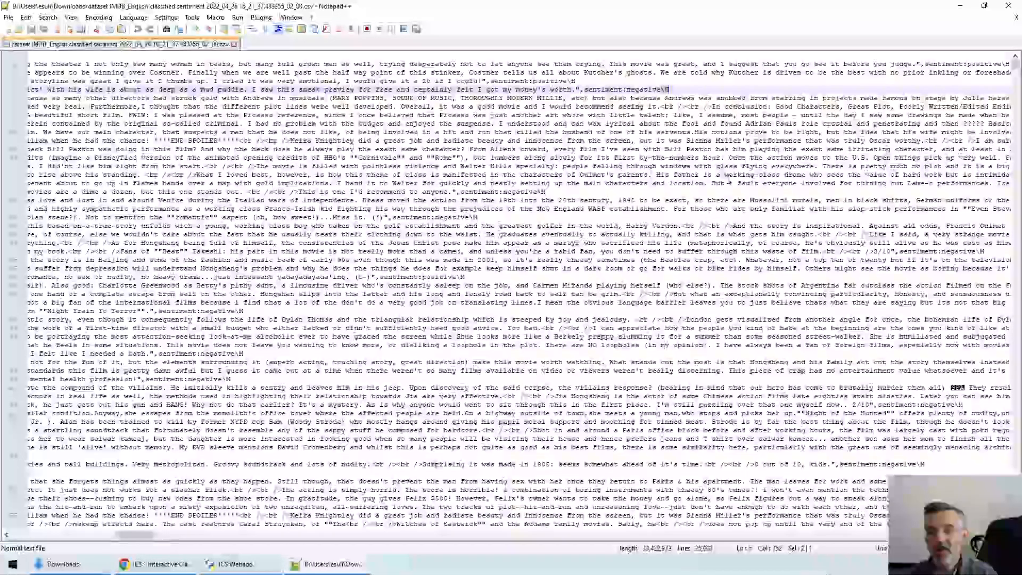
# Step: Return to the line starts, close the CSV file and Notepad++, and switch back to the ICS page in Chrome
pyautogui.press('Home')
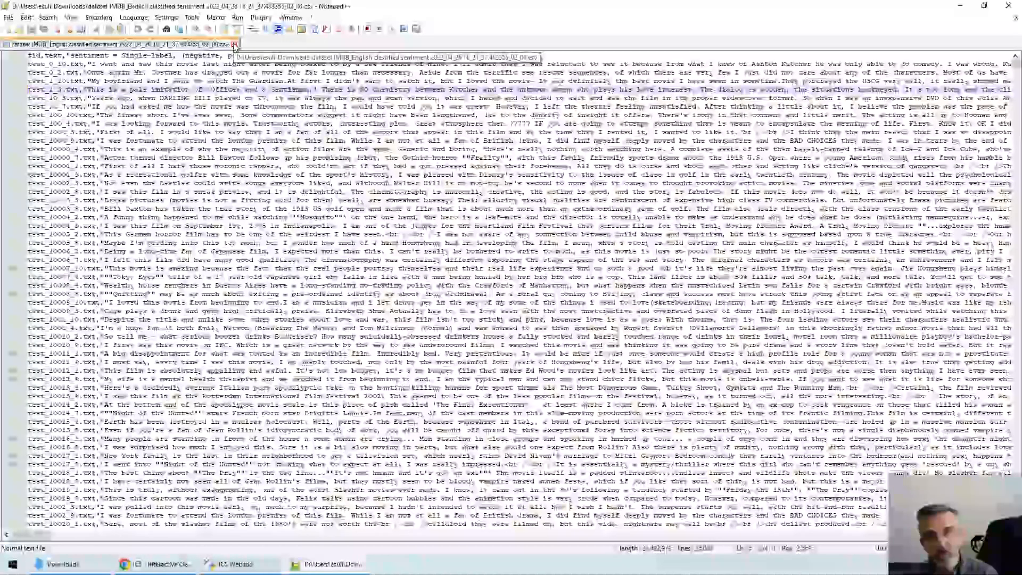
pyautogui.click(234, 45)
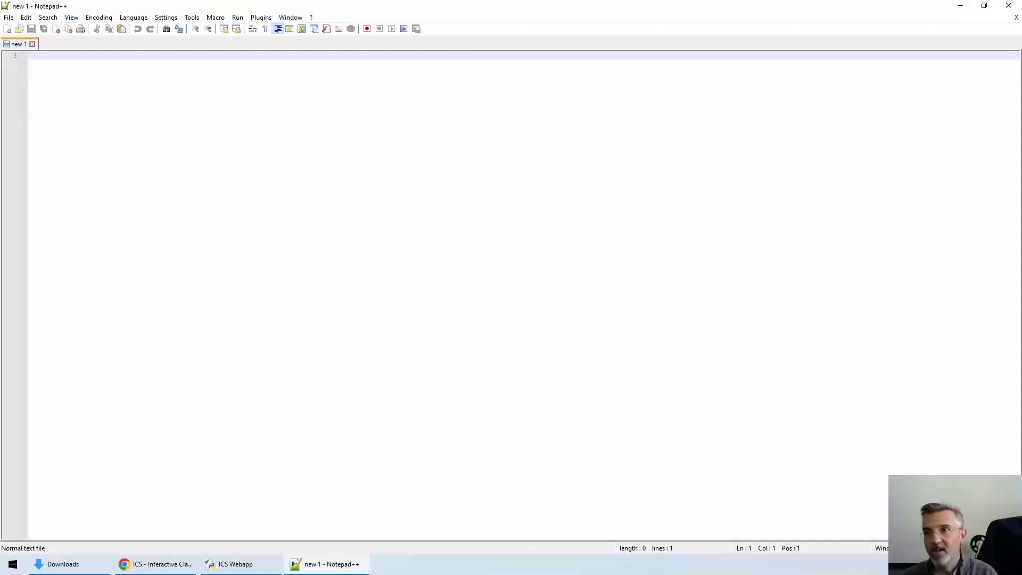
pyautogui.click(1009, 6)
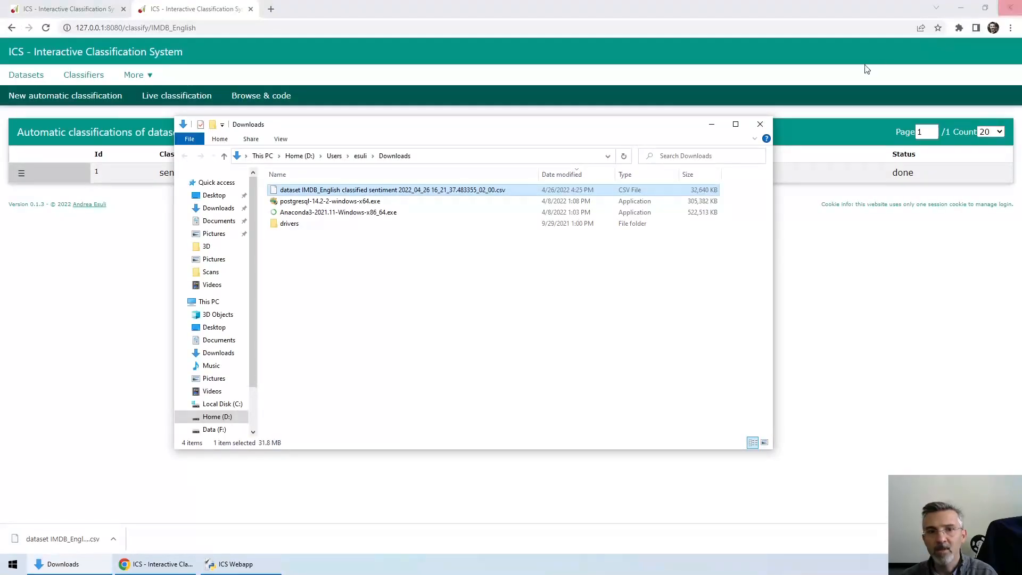
pyautogui.click(90, 292)
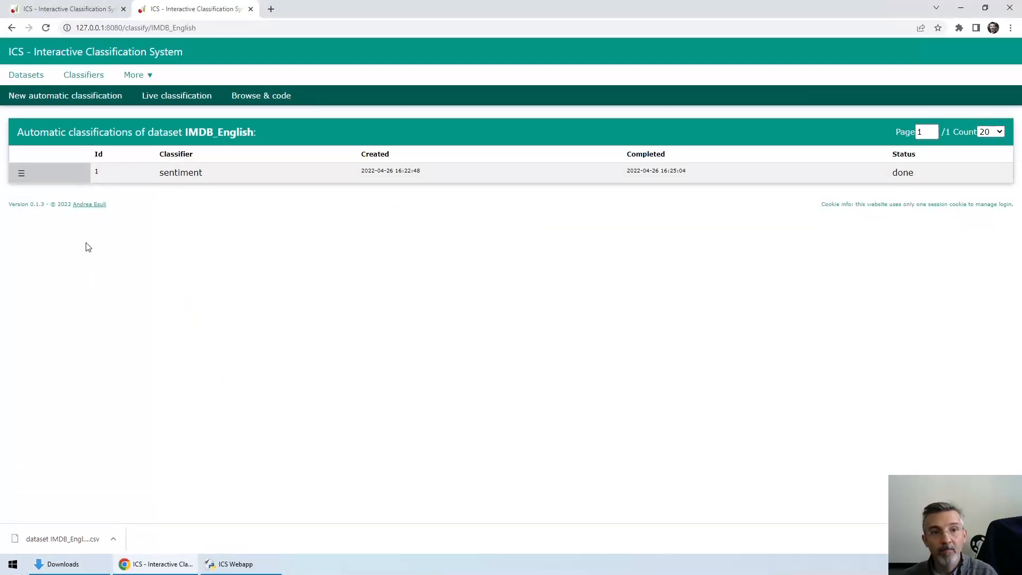
# Step: Try to start a new automatic classification of IMDB_English with the sentiment classifier, and dismiss the dialogs
pyautogui.click(55, 97)
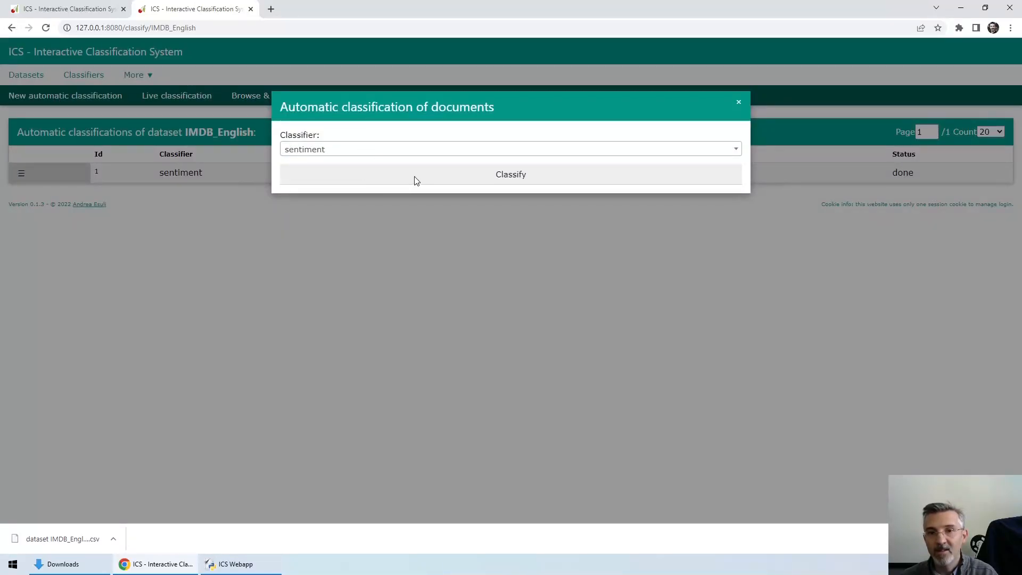
pyautogui.click(385, 177)
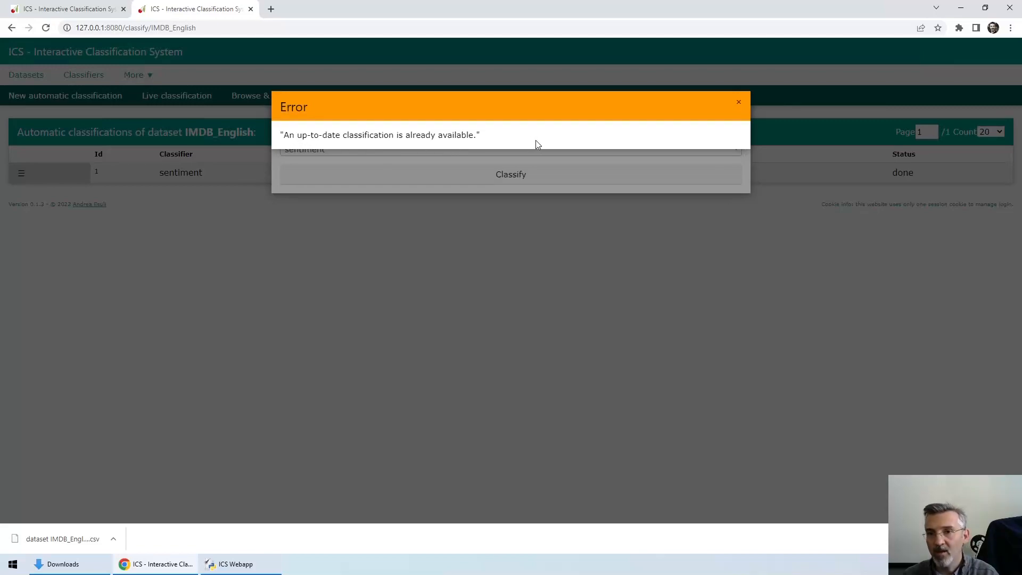
pyautogui.click(738, 103)
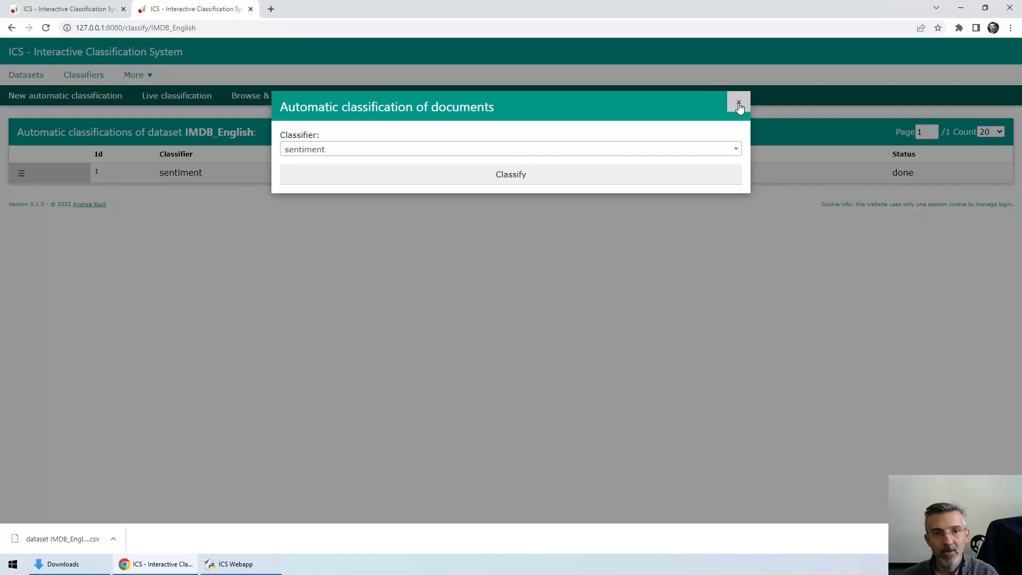
pyautogui.click(739, 106)
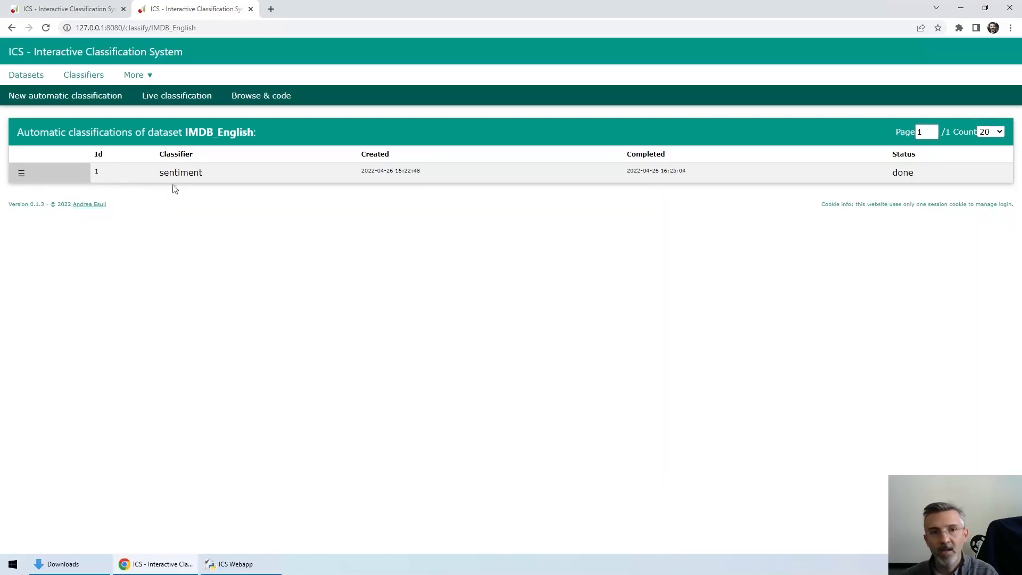
# Step: Open the IMDB_English dataset for browsing and coding, and go to the next document
pyautogui.click(22, 79)
pyautogui.click(22, 173)
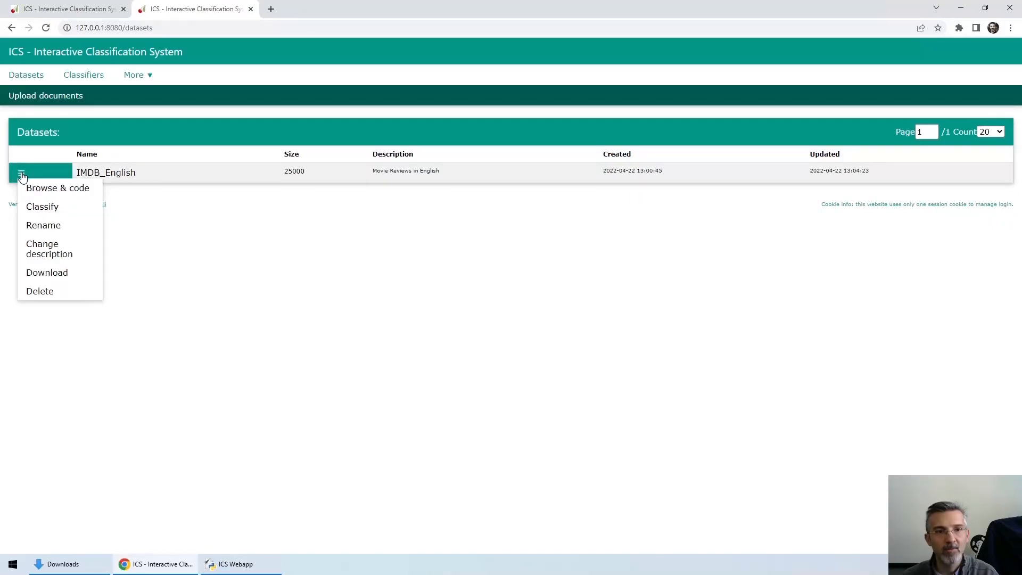
pyautogui.click(32, 188)
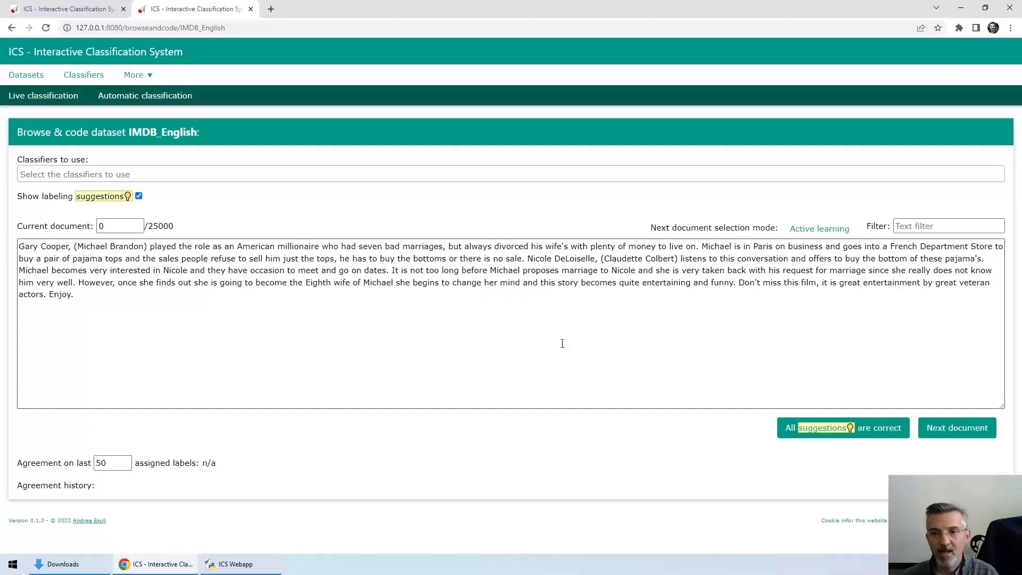
pyautogui.click(945, 429)
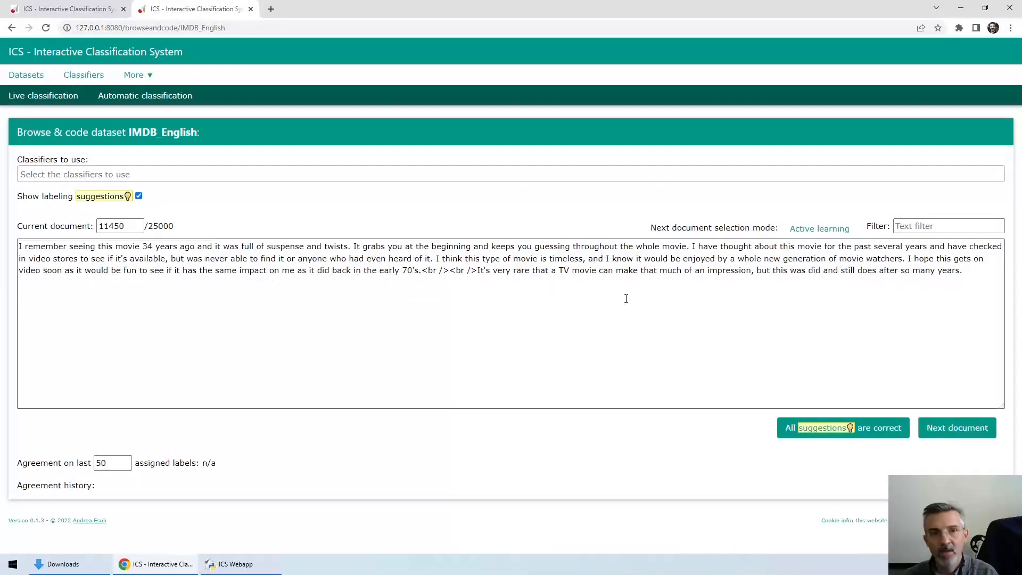
# Step: Choose sentiment as the classifier to use, and label the current document as positive
pyautogui.click(163, 175)
pyautogui.click(164, 189)
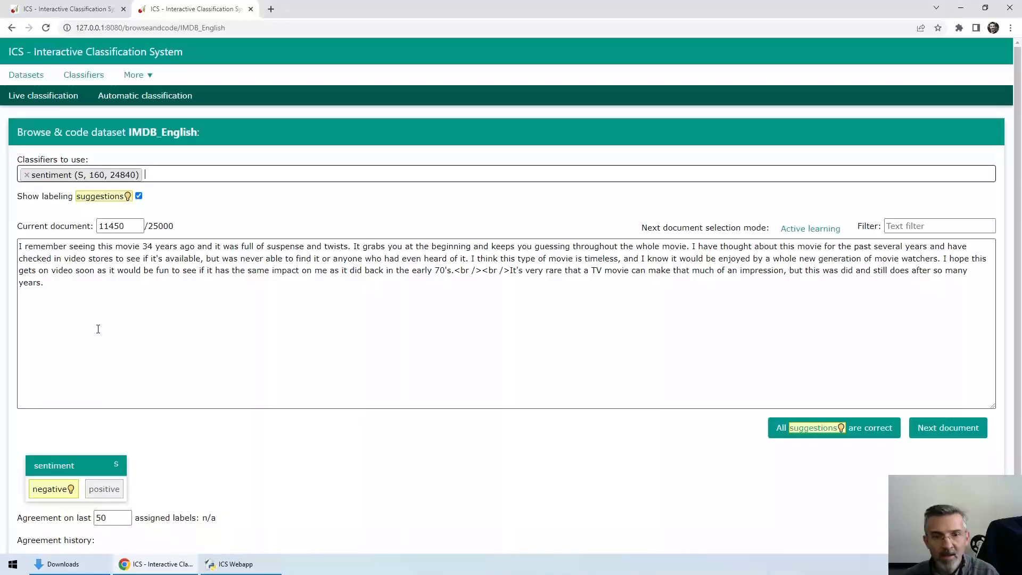
pyautogui.click(104, 488)
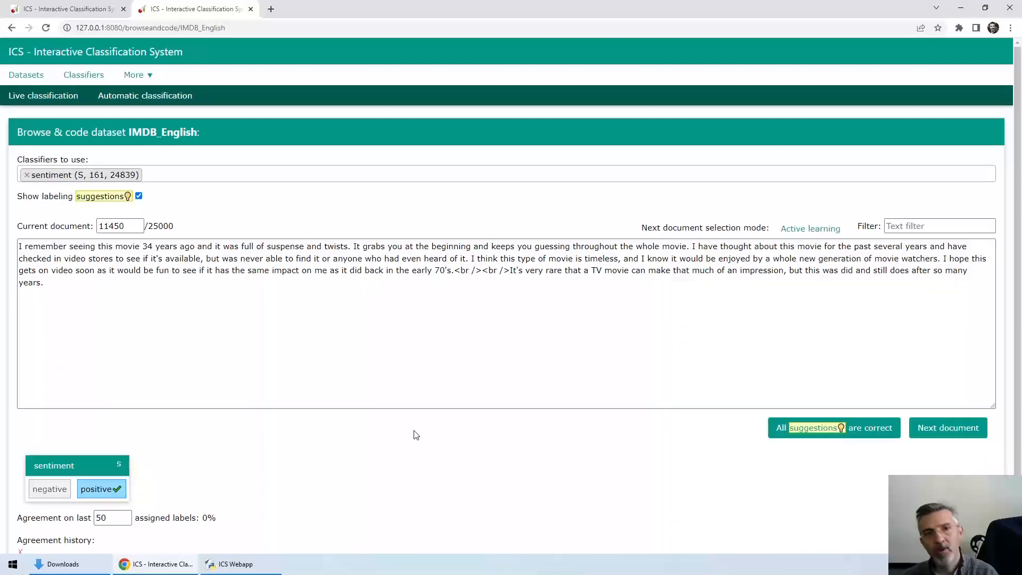
# Step: Start a new automatic classification of the IMDB_English dataset with the sentiment classifier
pyautogui.click(110, 96)
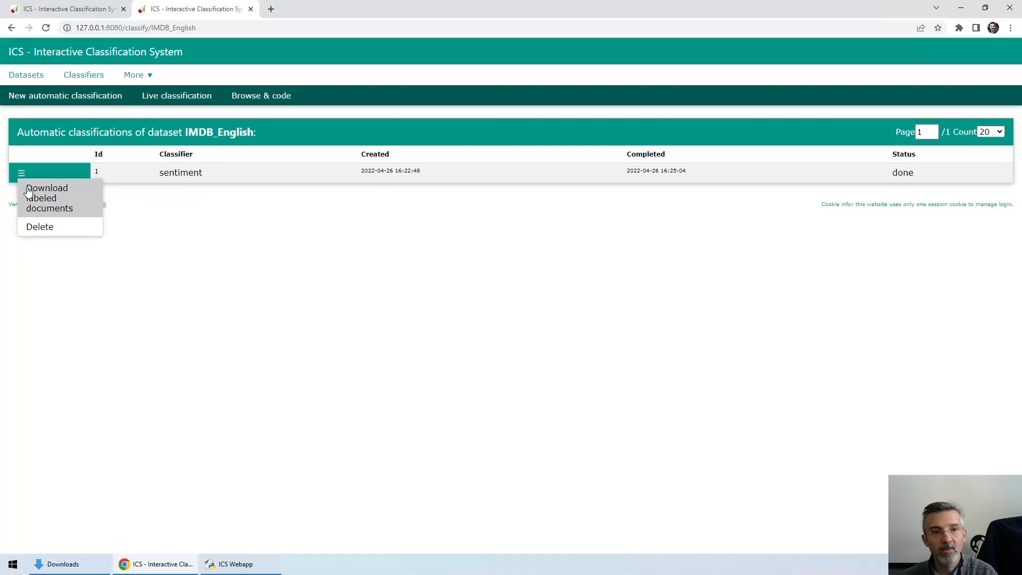
pyautogui.click(68, 103)
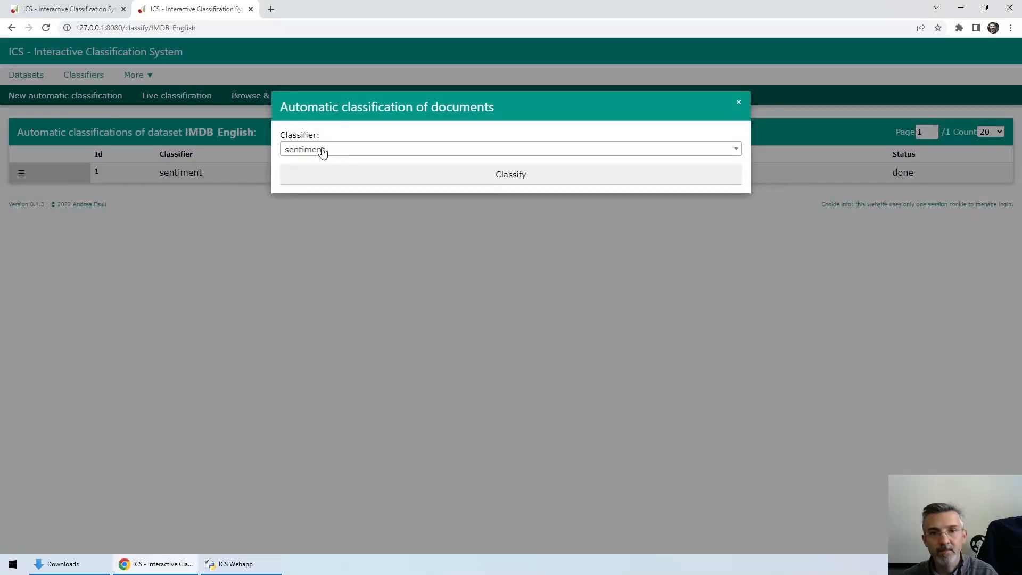
pyautogui.click(388, 177)
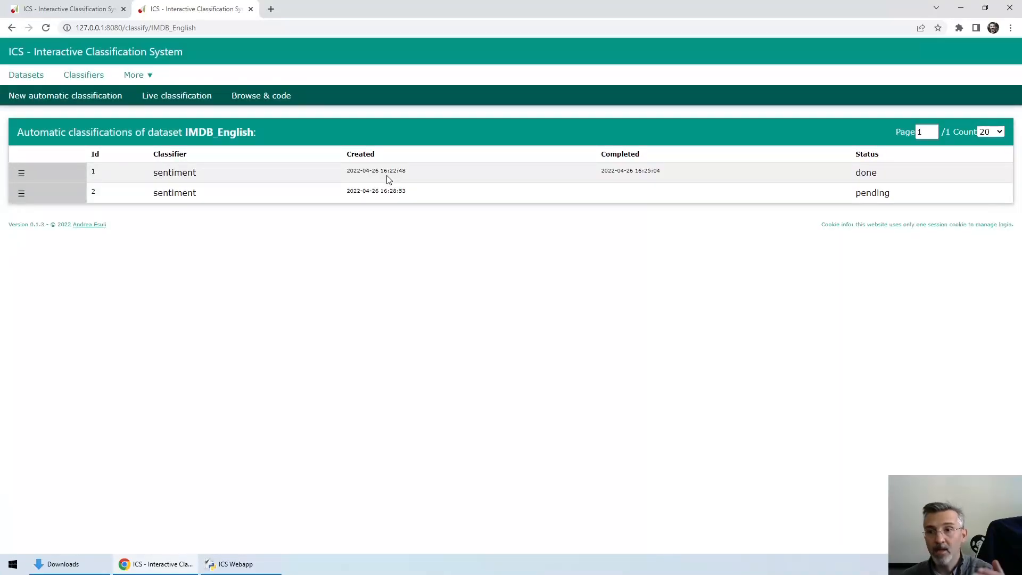